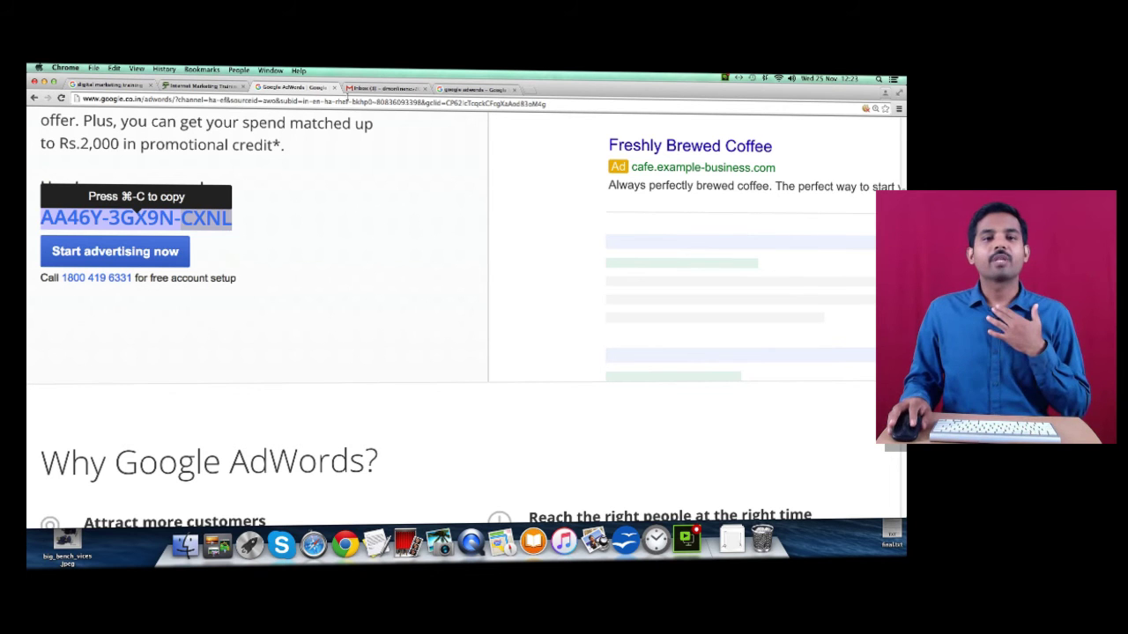
Review the Google AdWords promotional page and start the advertising sign-up from the promo code offer
click(370, 270)
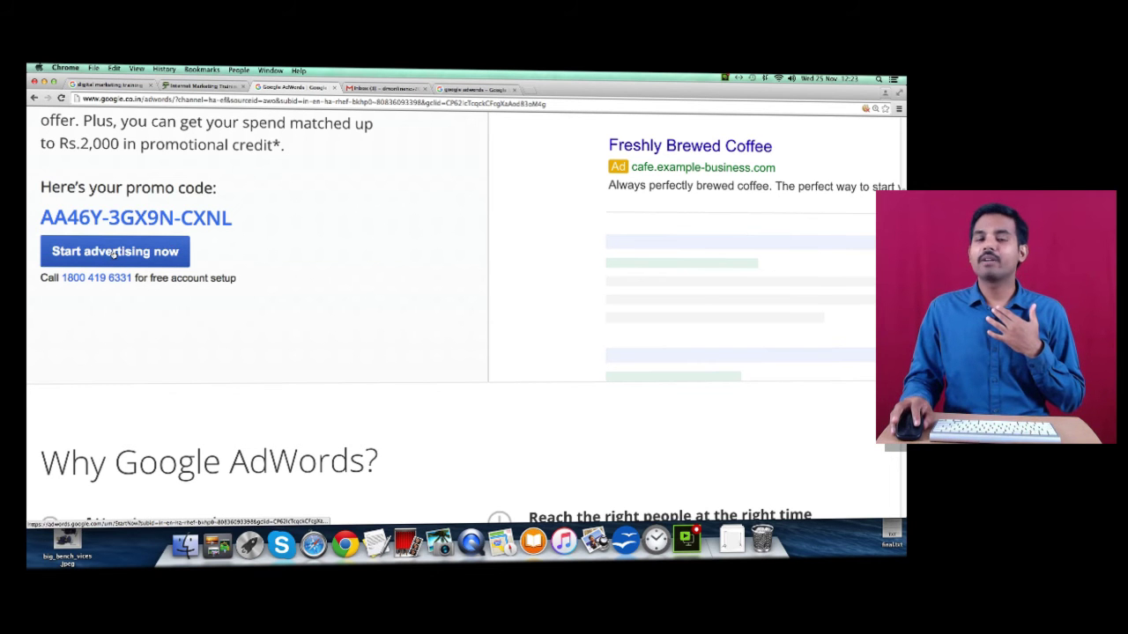
scroll(577, 284, down, 5)
scroll(577, 280, down, 3)
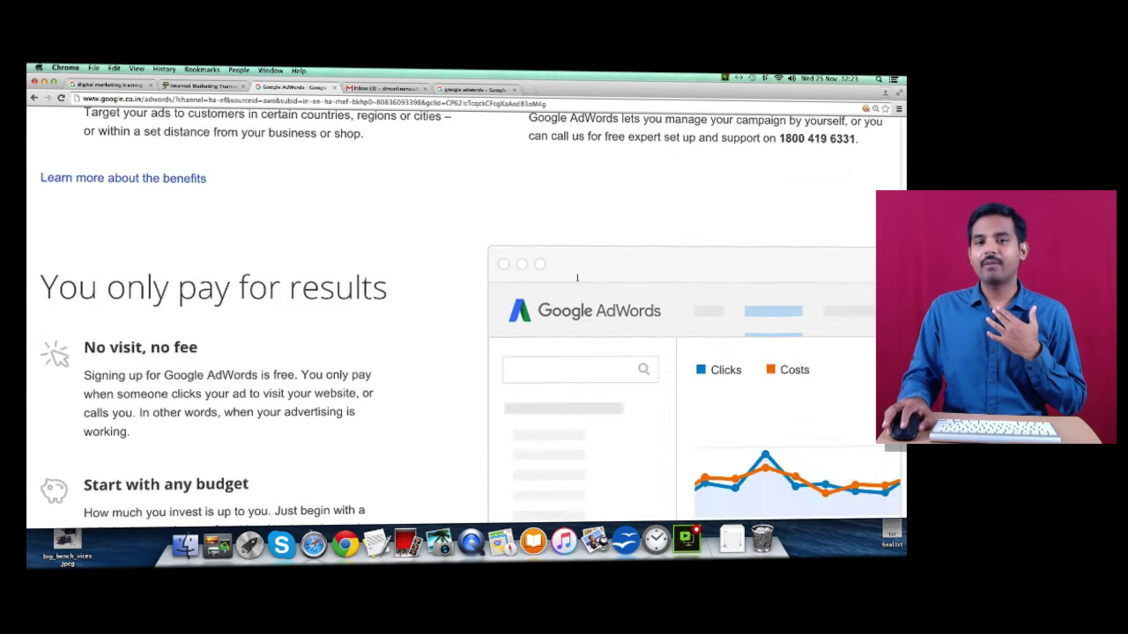
scroll(577, 280, up, 12)
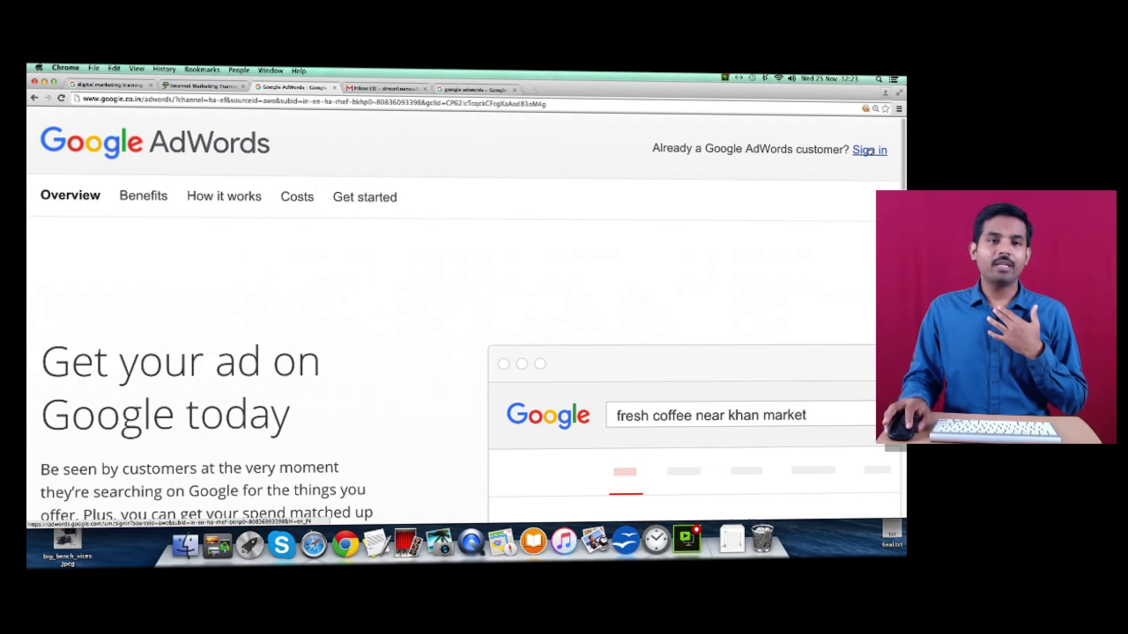
scroll(418, 315, down, 2)
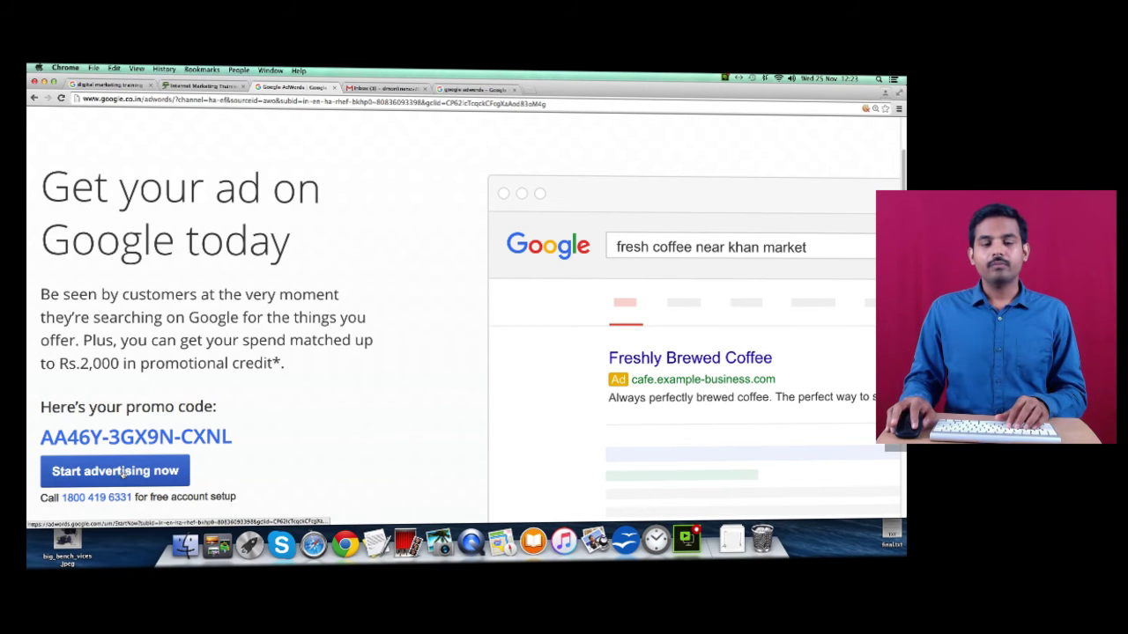
click(123, 476)
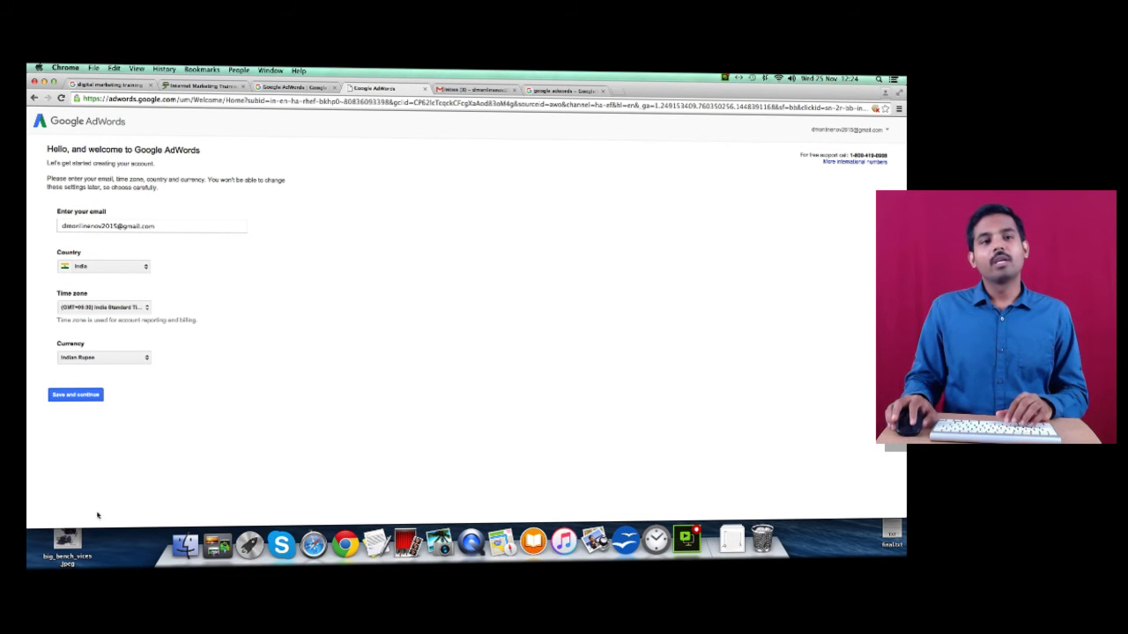
Enlarge the account setup page and check the prefilled email address
click(88, 227)
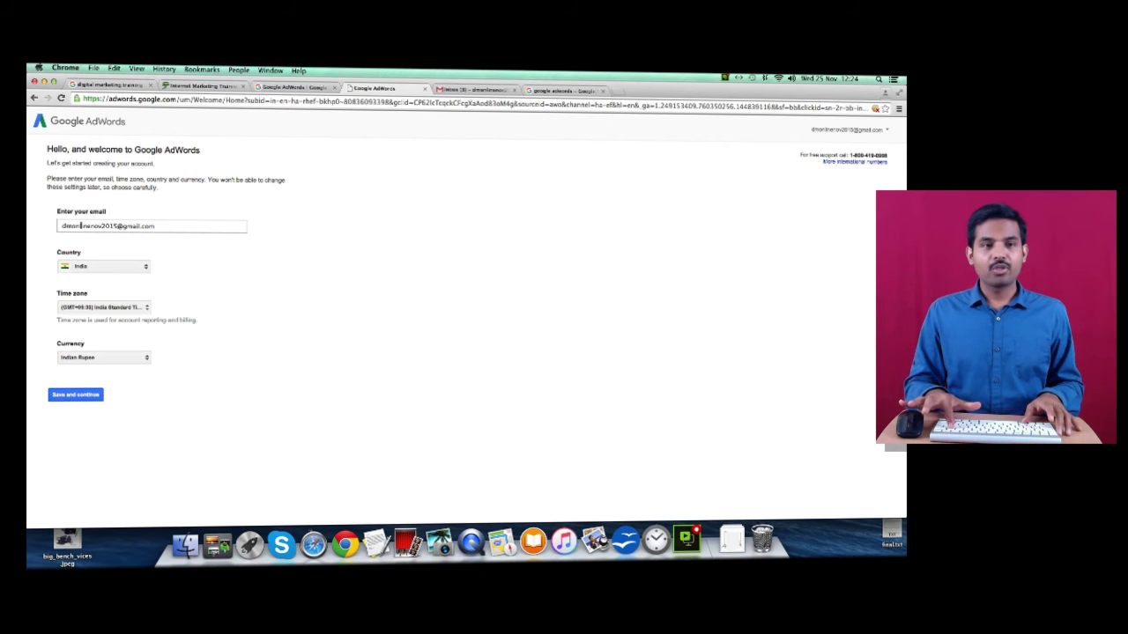
key(super+equal)
key(super+equal)
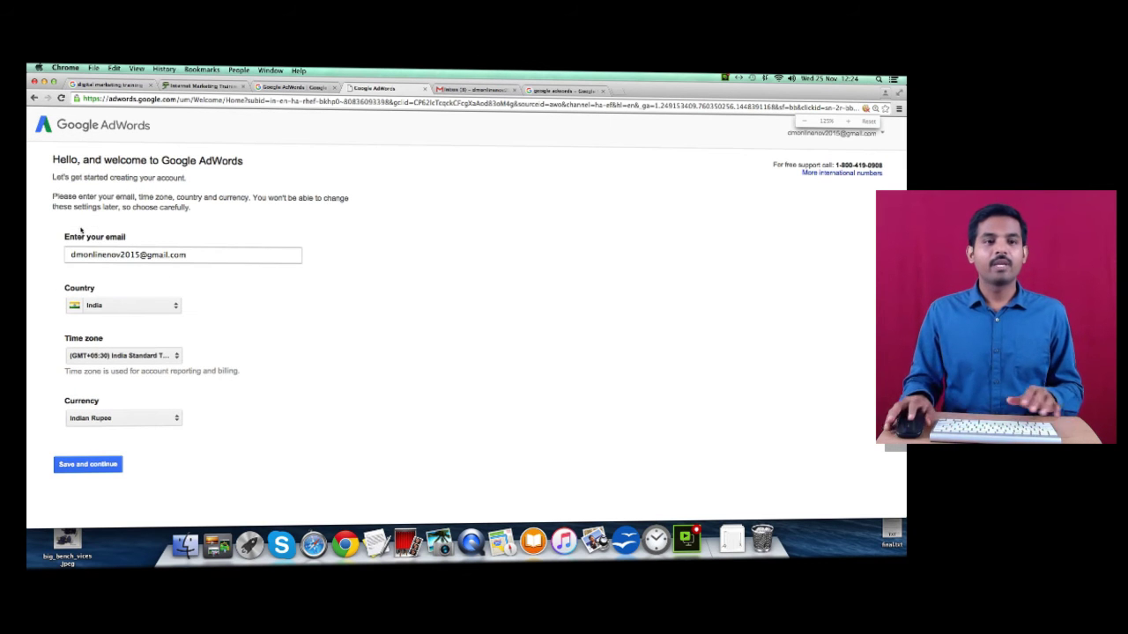
drag(69, 255, 228, 249)
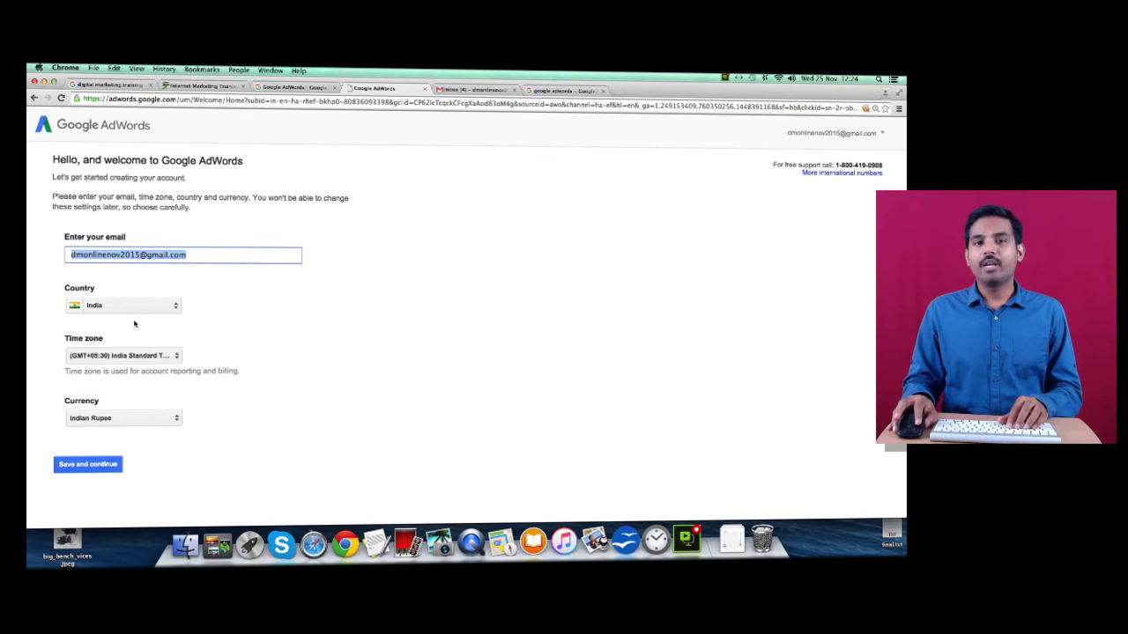
click(325, 296)
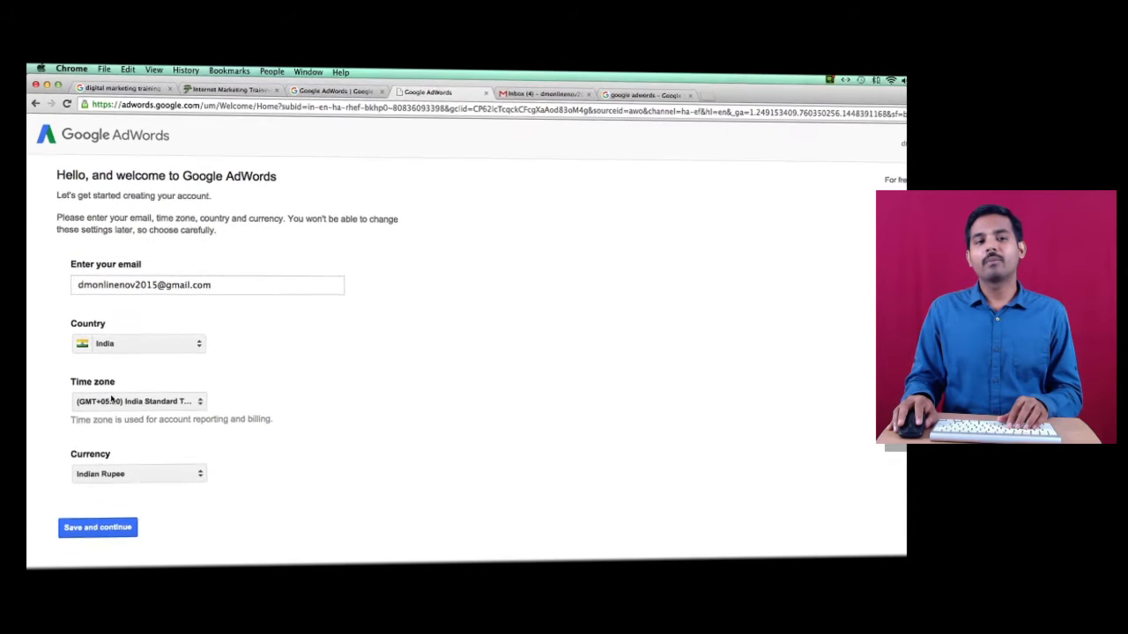
Set the account's country to United States in the setup form
click(111, 326)
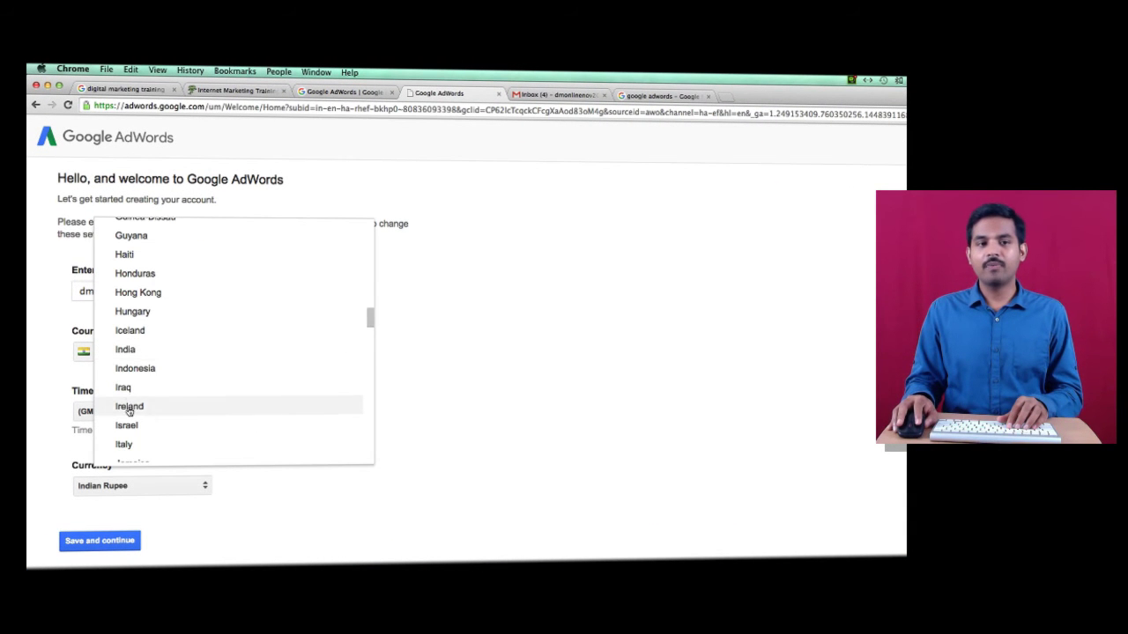
scroll(148, 340, up, 10)
scroll(148, 340, down, 20)
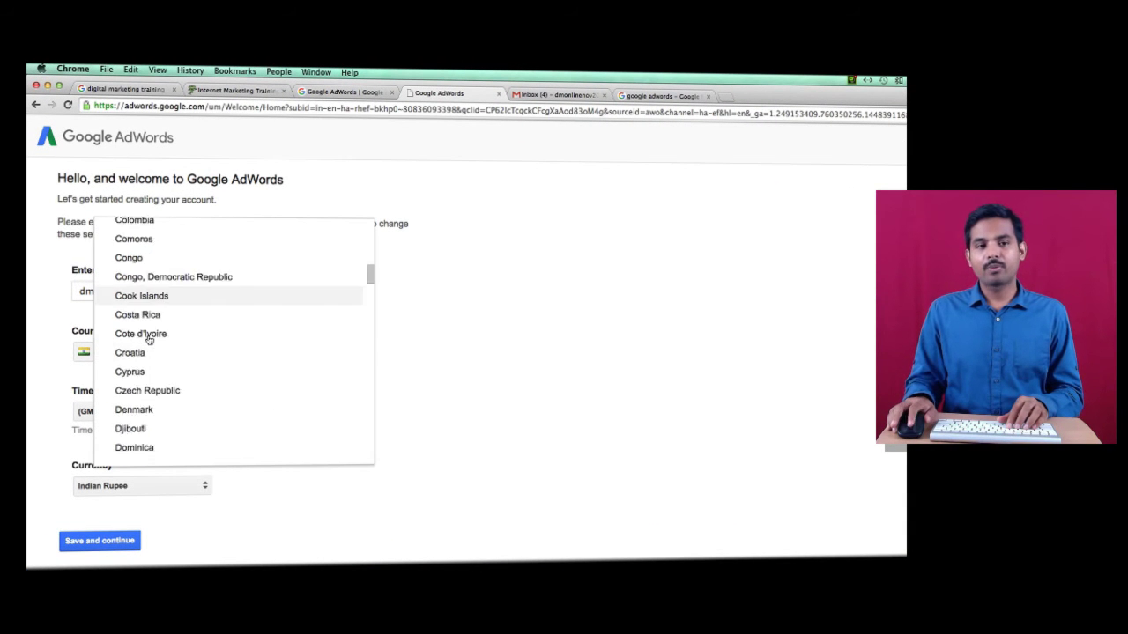
scroll(148, 340, down, 20)
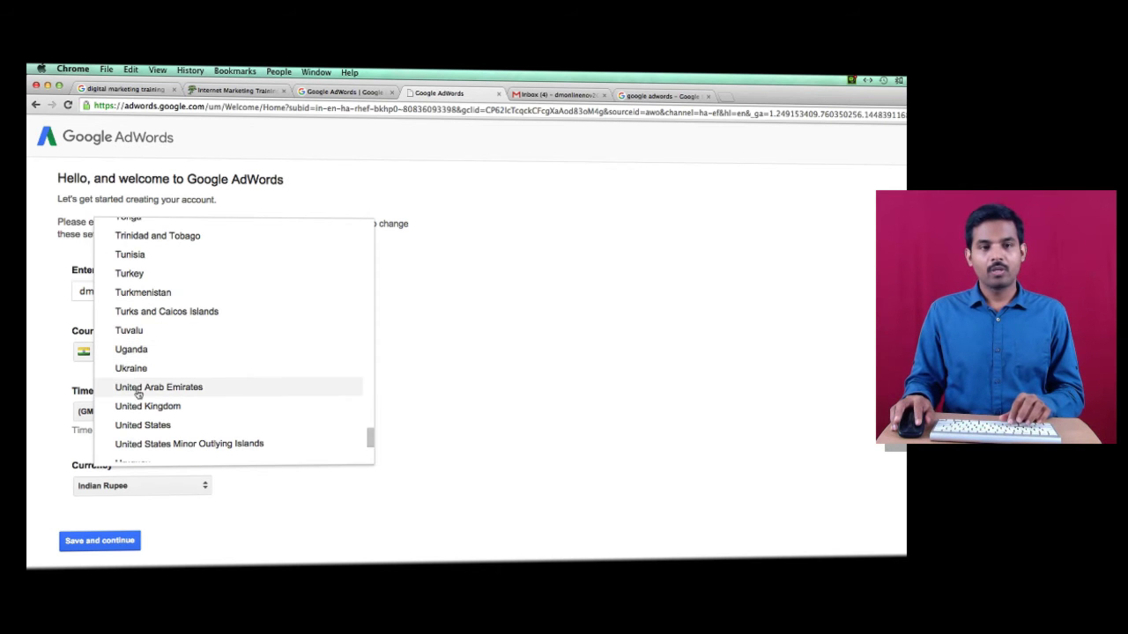
click(150, 426)
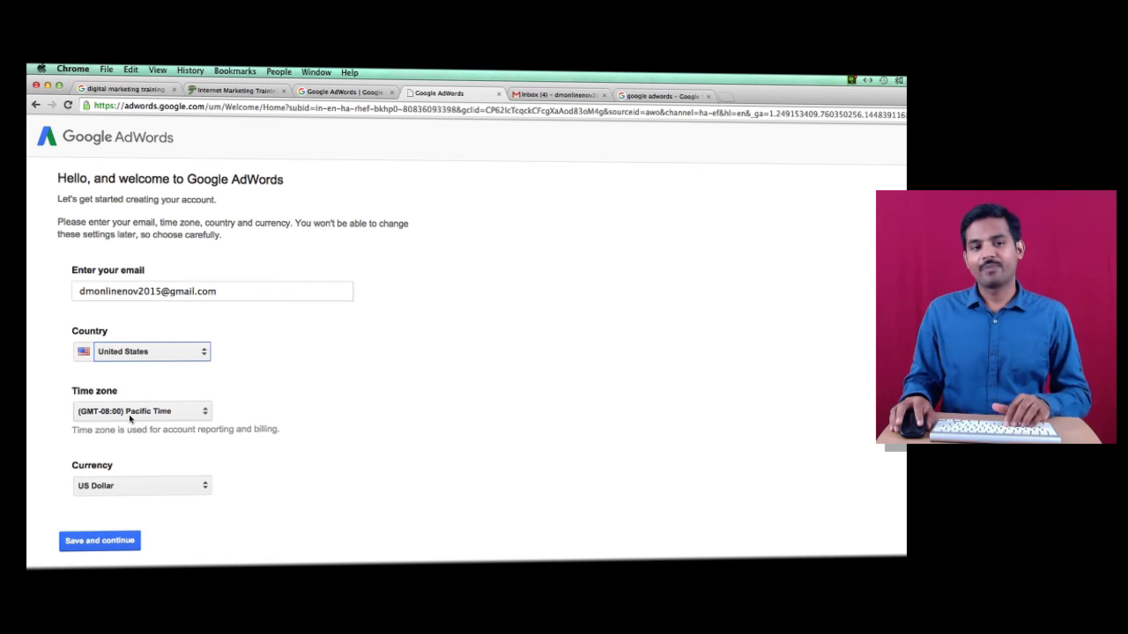
Set the account's country to India, then save the account details and continue
click(130, 353)
text(india)
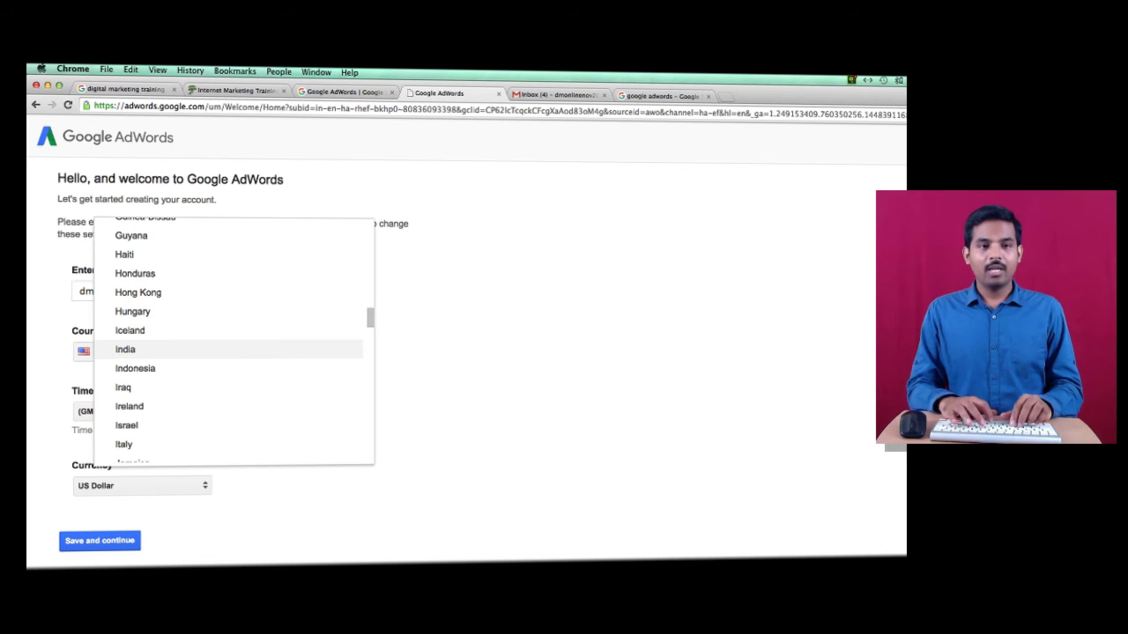
click(130, 351)
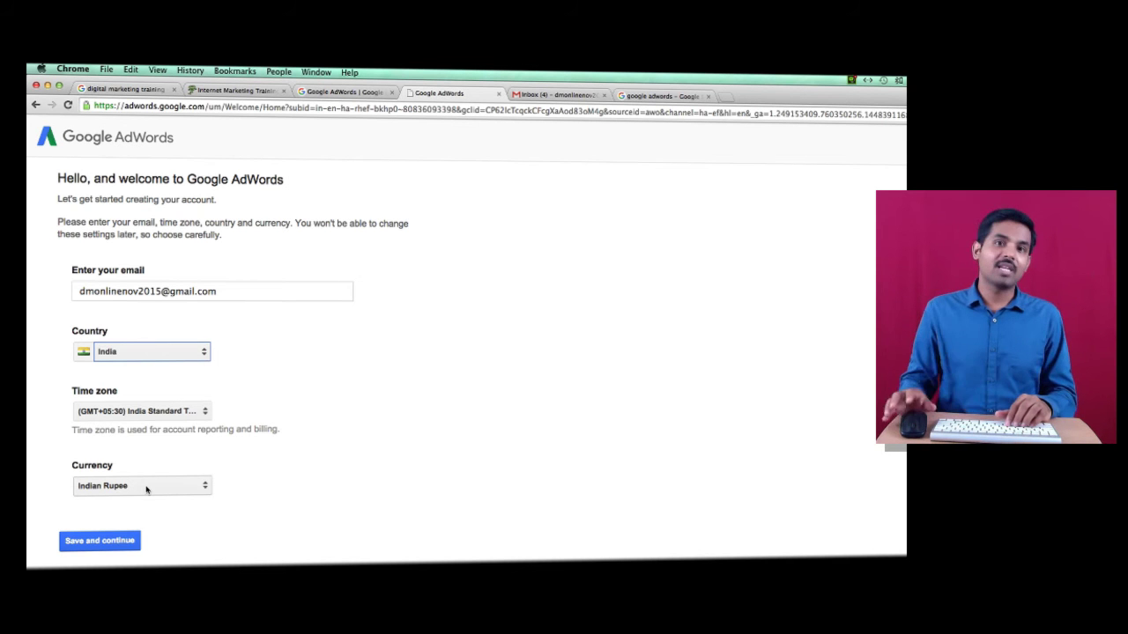
click(108, 544)
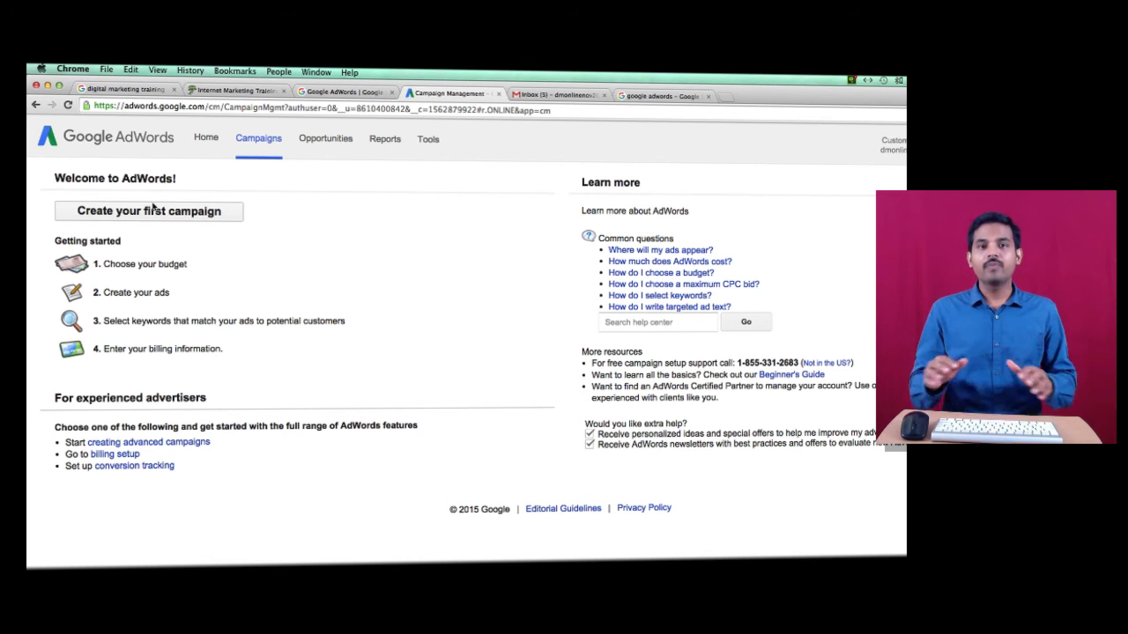
click(428, 139)
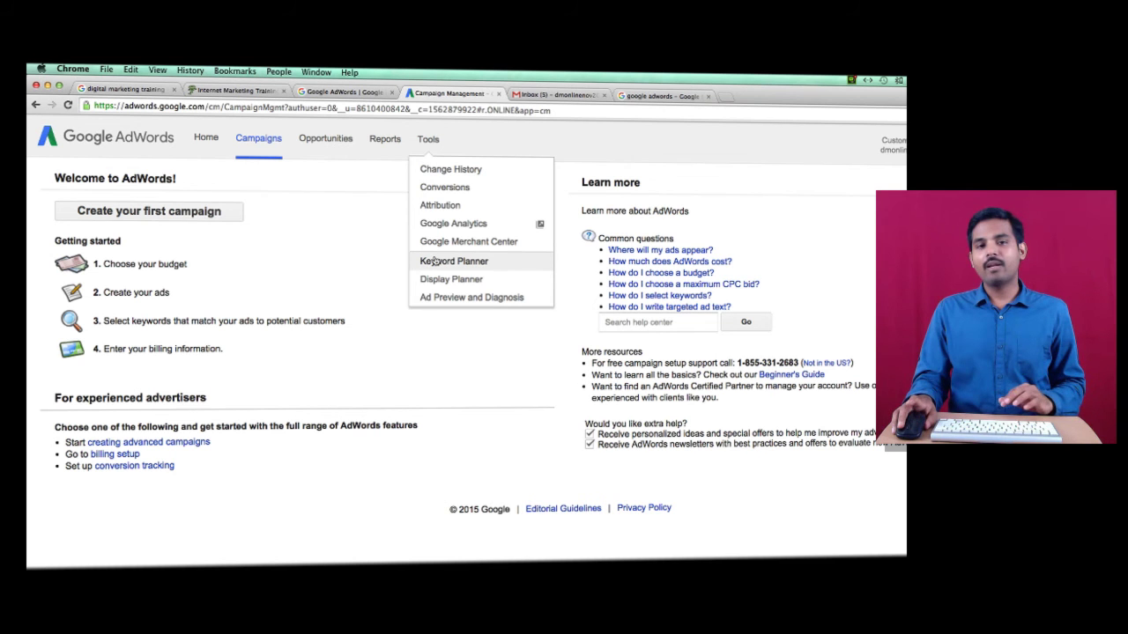
right_click(436, 261)
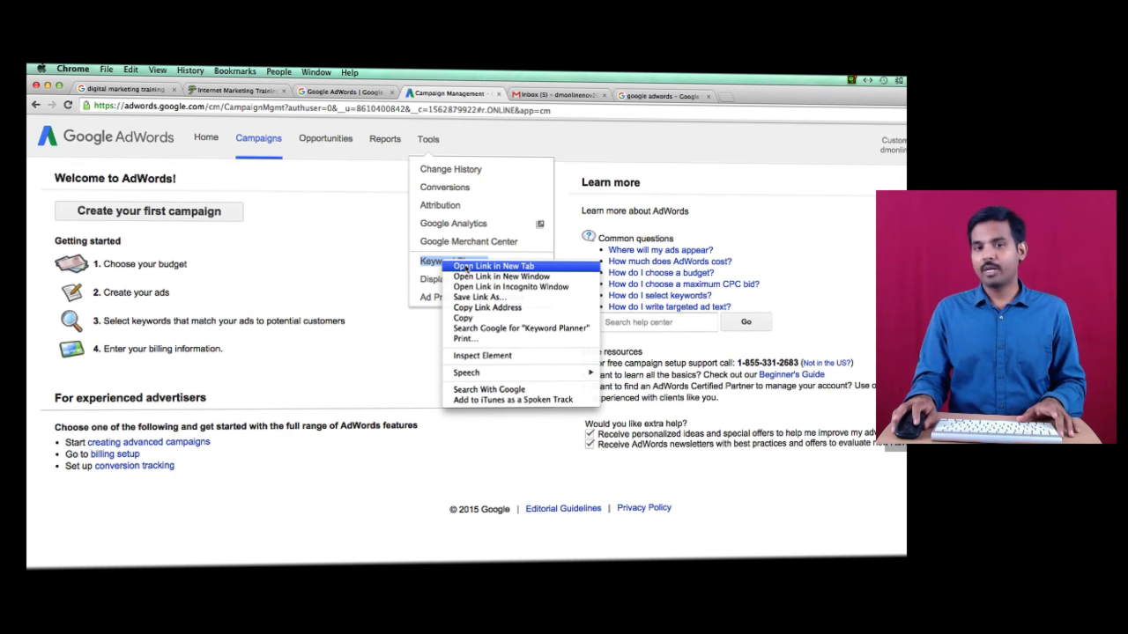
click(371, 269)
click(429, 139)
click(429, 139)
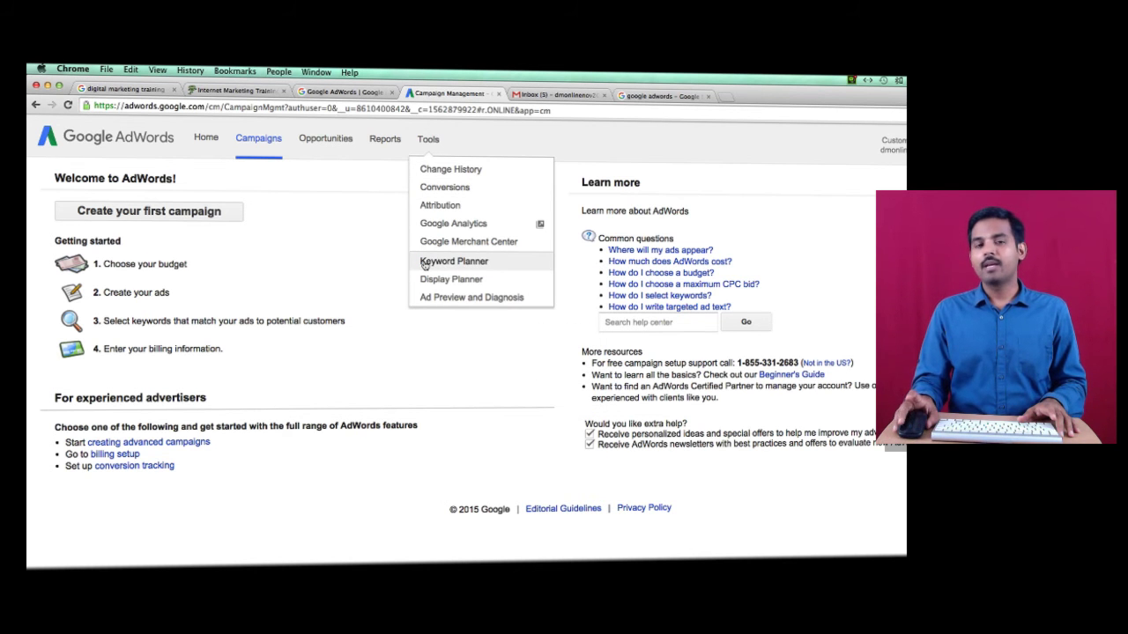
click(256, 264)
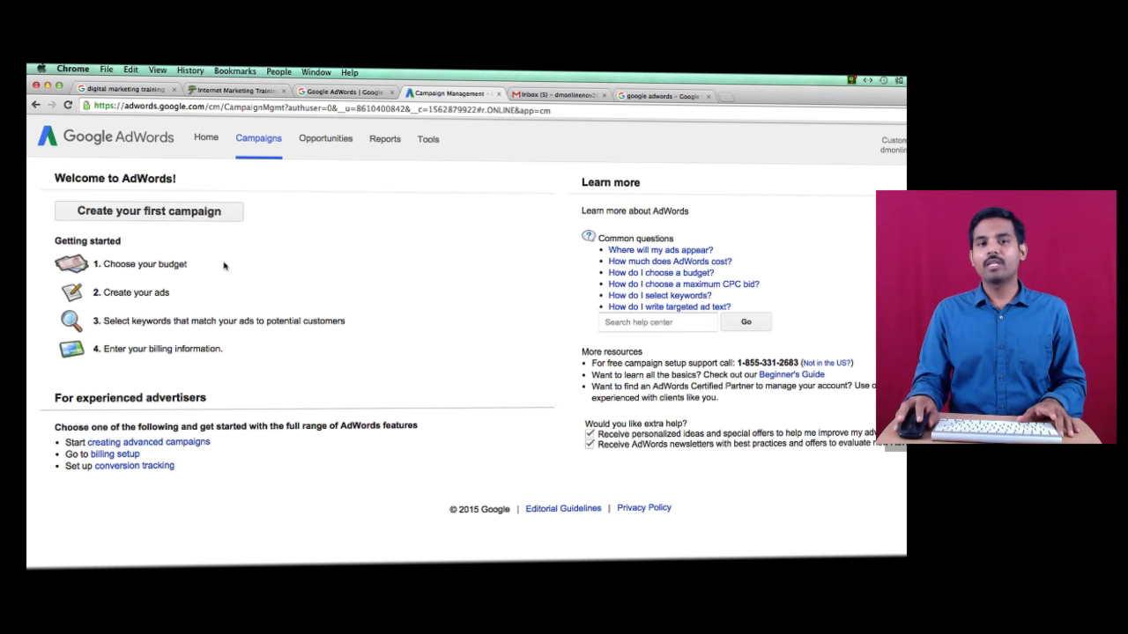
Open Keyword Planner in a new browser tab while staying on the campaign welcome page
click(428, 138)
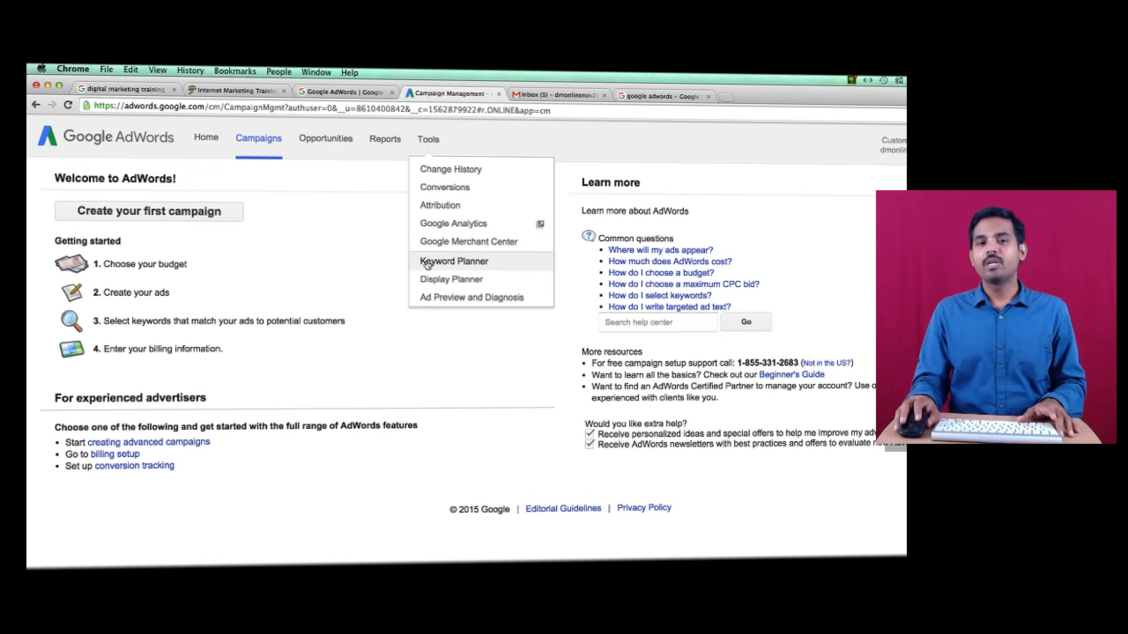
right_click(428, 261)
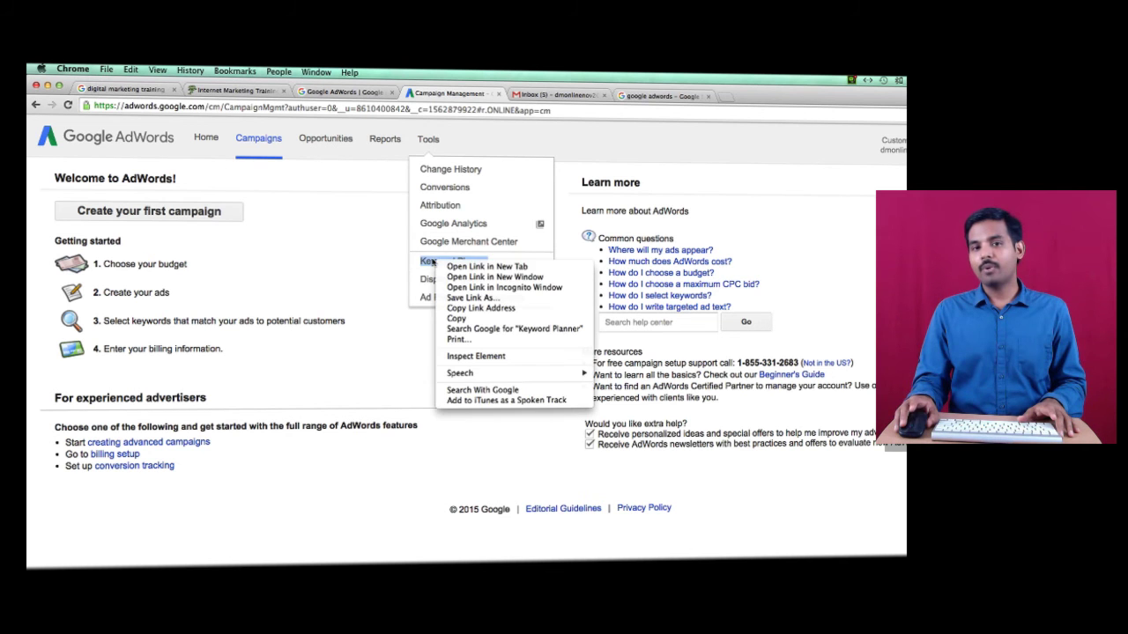
click(498, 265)
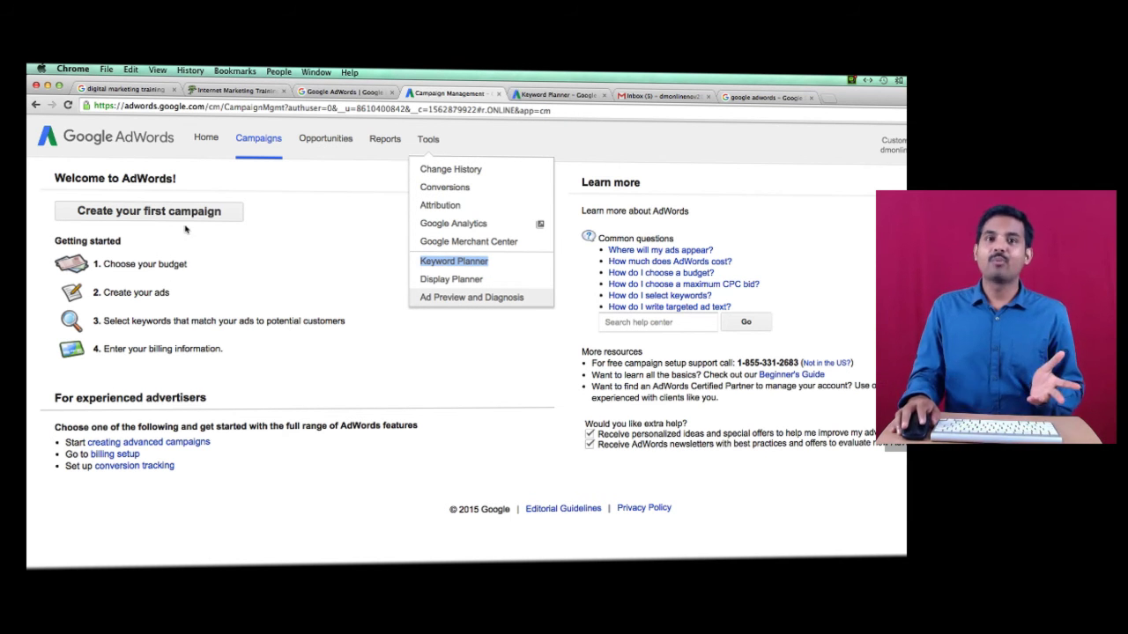
click(300, 226)
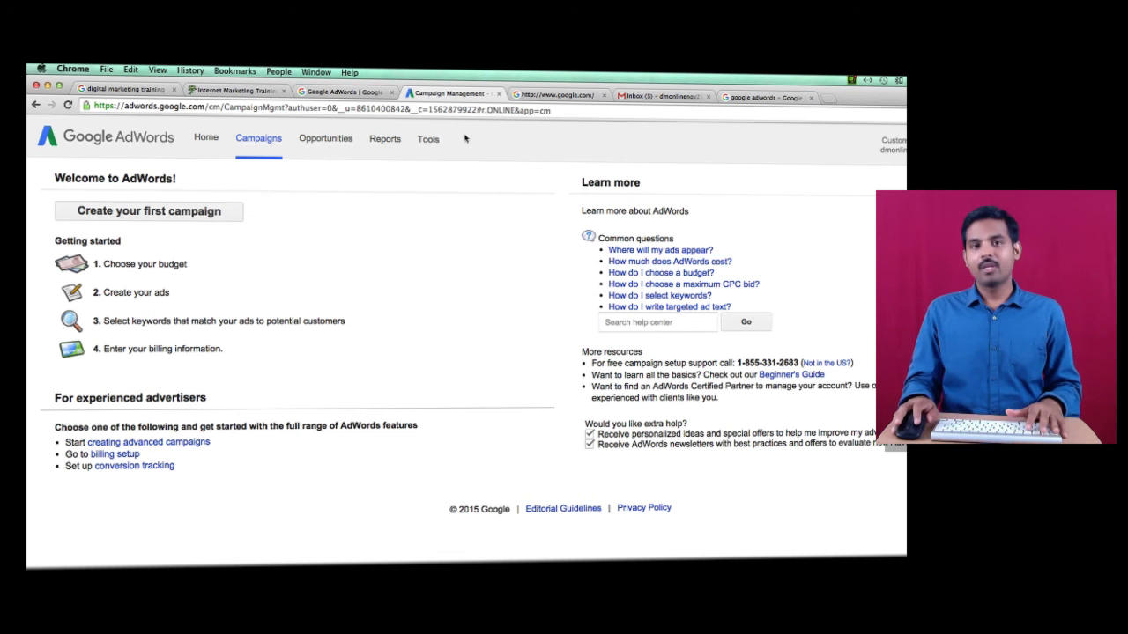
Read the page loaded in the new browser tab and close that tab
click(573, 94)
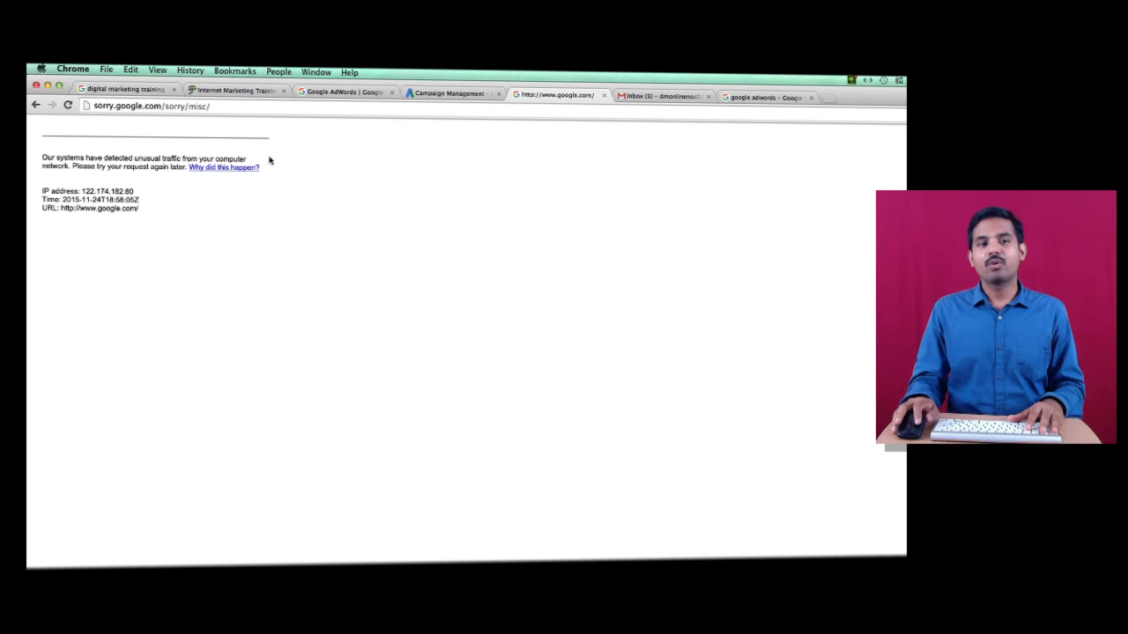
drag(281, 165, 29, 143)
click(285, 212)
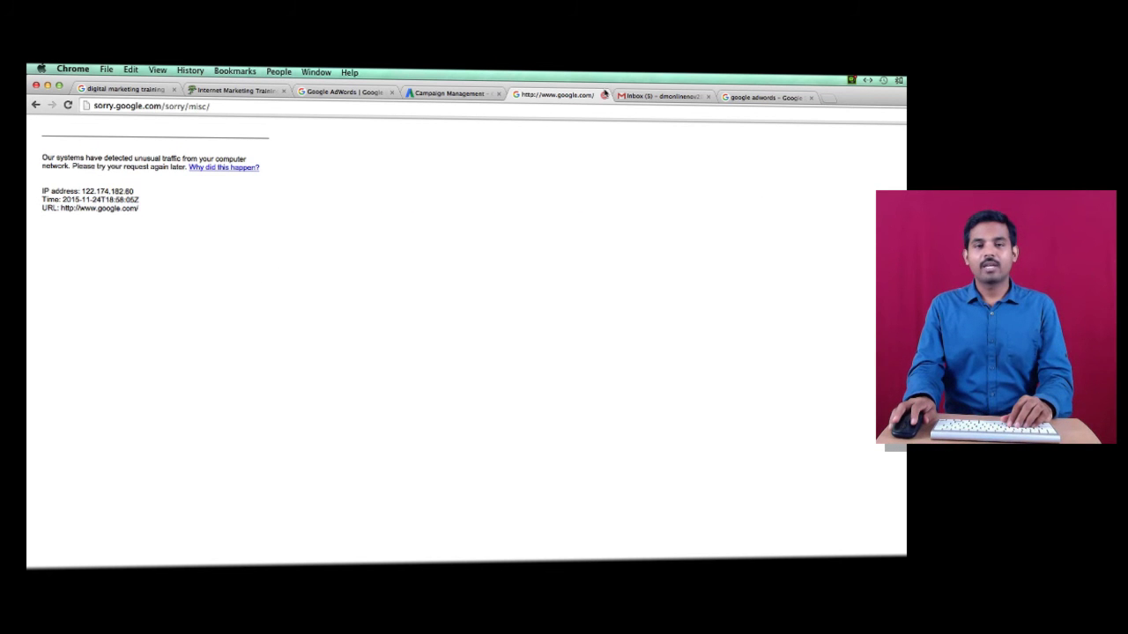
click(604, 94)
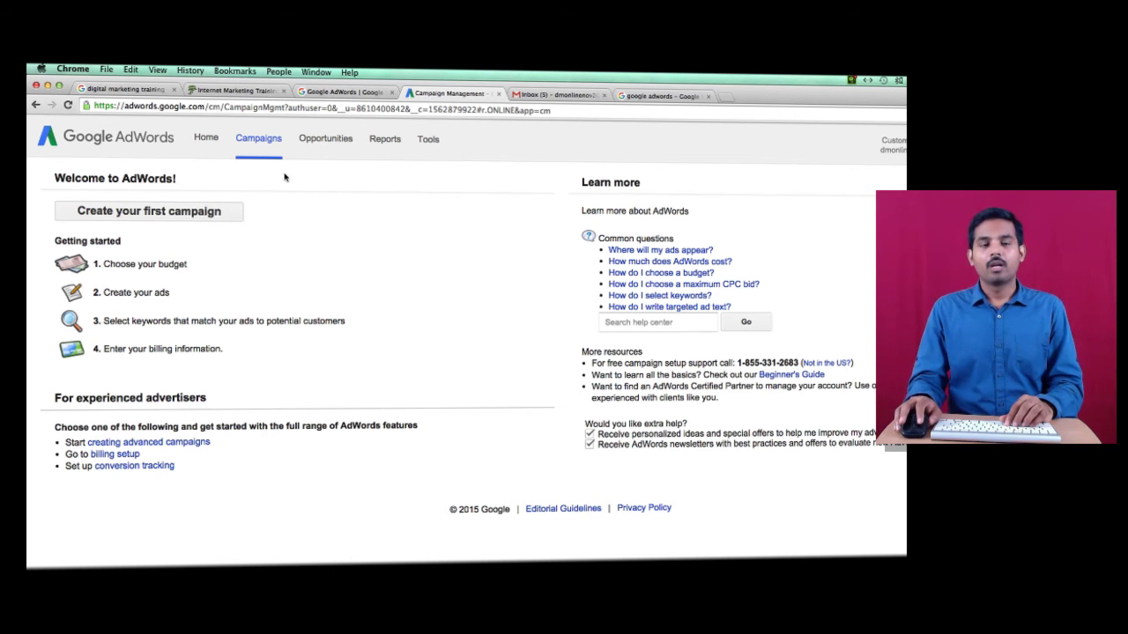
Open Keyword Planner in the current tab and expand the search for new keywords using a phrase, website or category
click(429, 139)
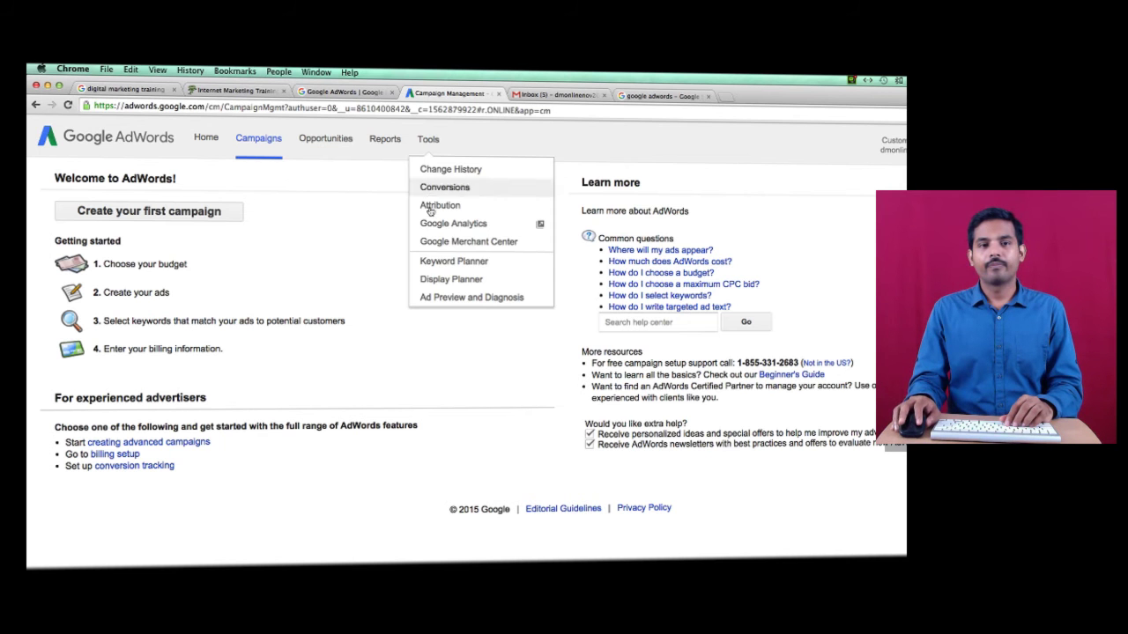
click(432, 263)
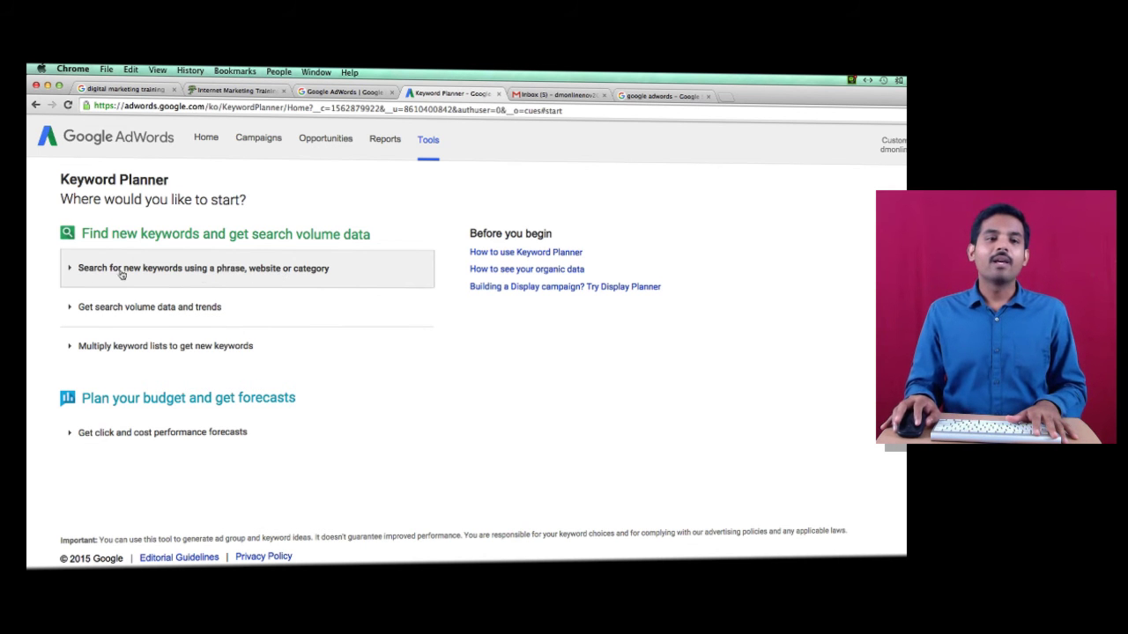
click(68, 264)
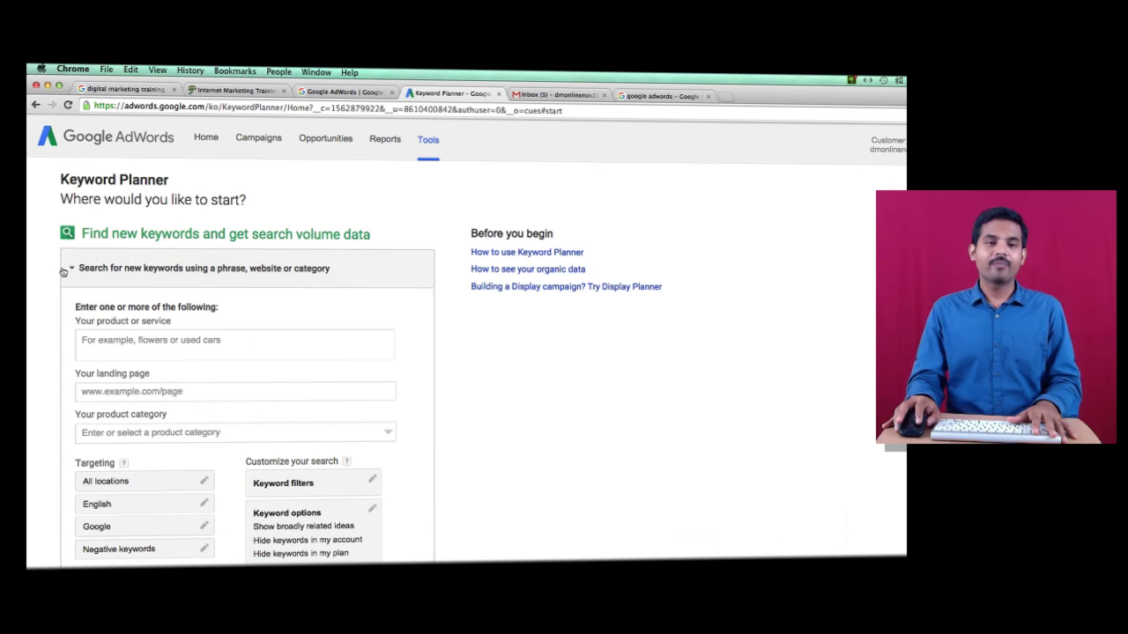
Enter "digital marketing training" as the product or service for the new keyword search
scroll(68, 273, down, 1)
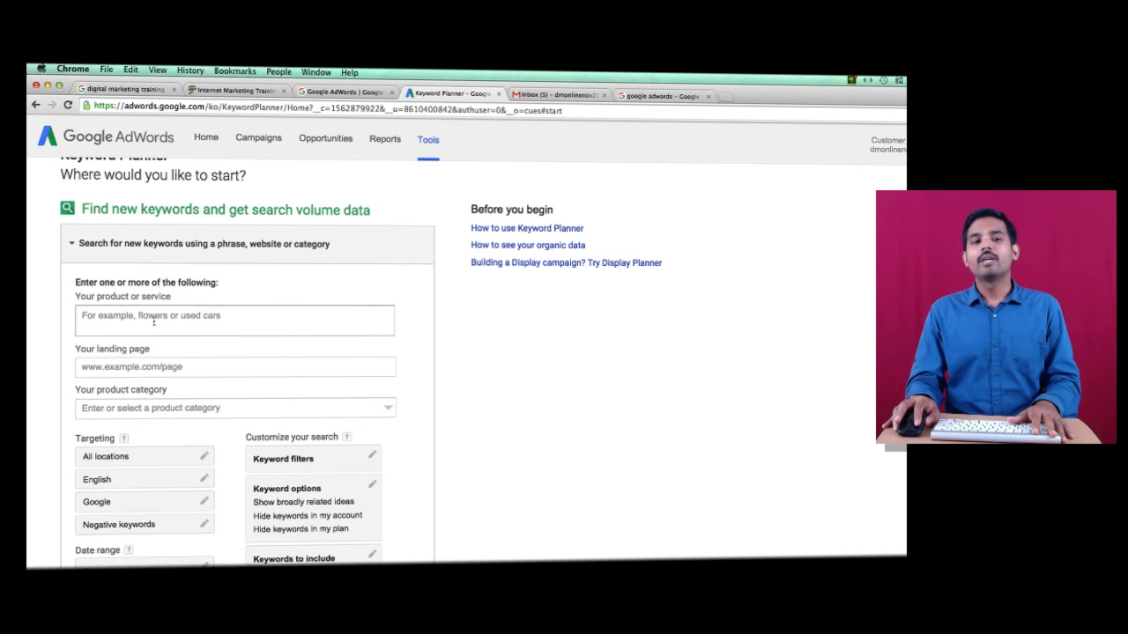
drag(70, 296, 178, 291)
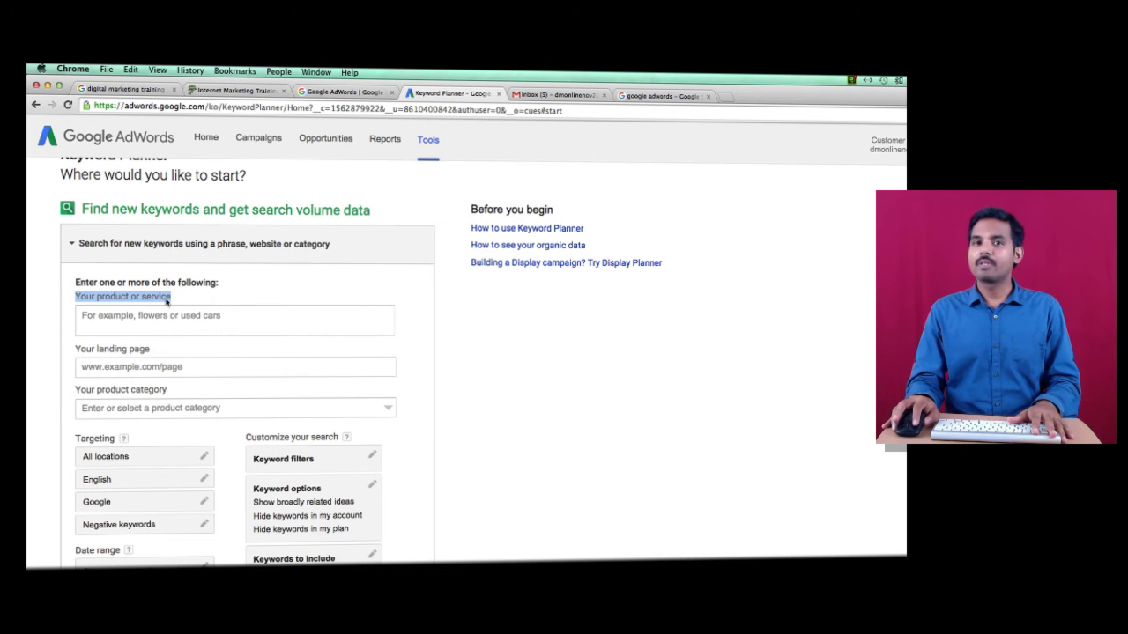
click(159, 320)
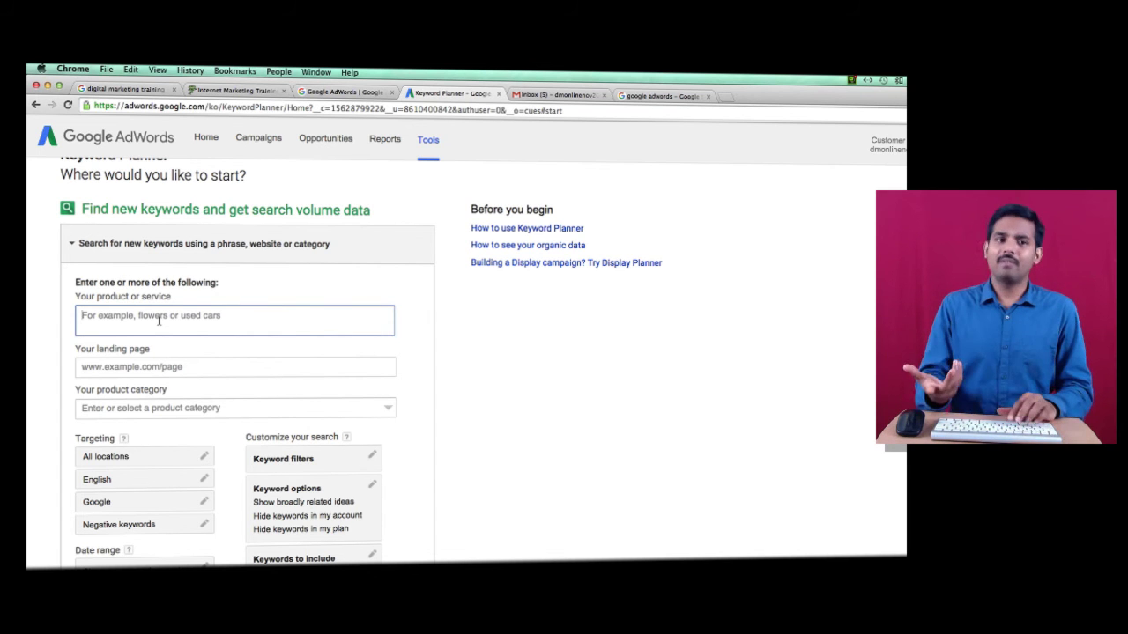
text(digital)
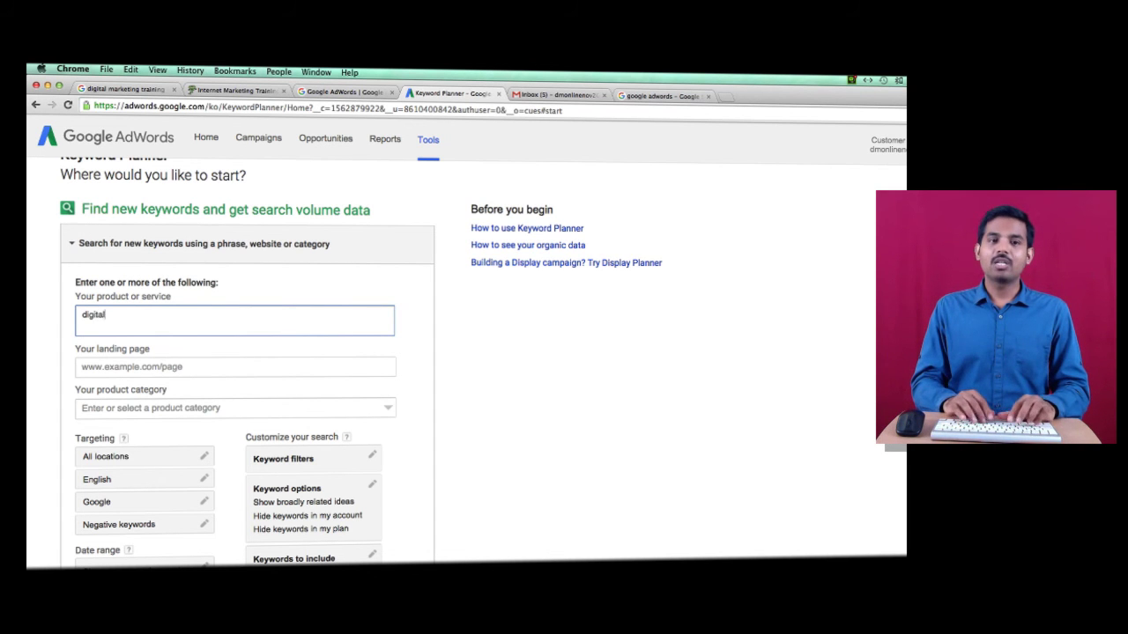
text( marketing tra)
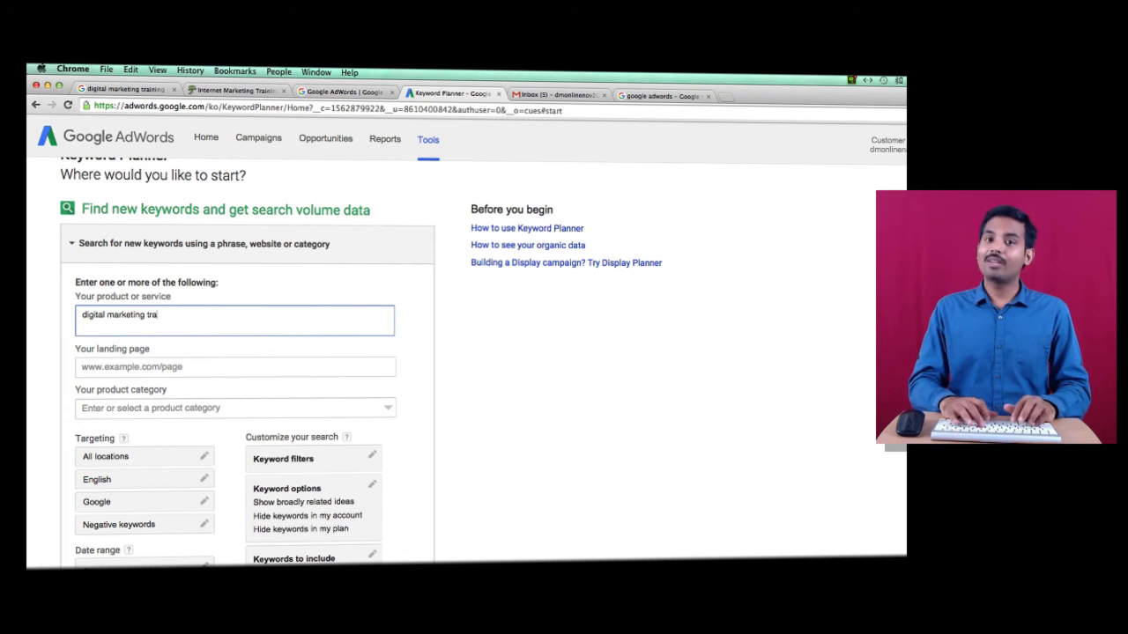
text(ining)
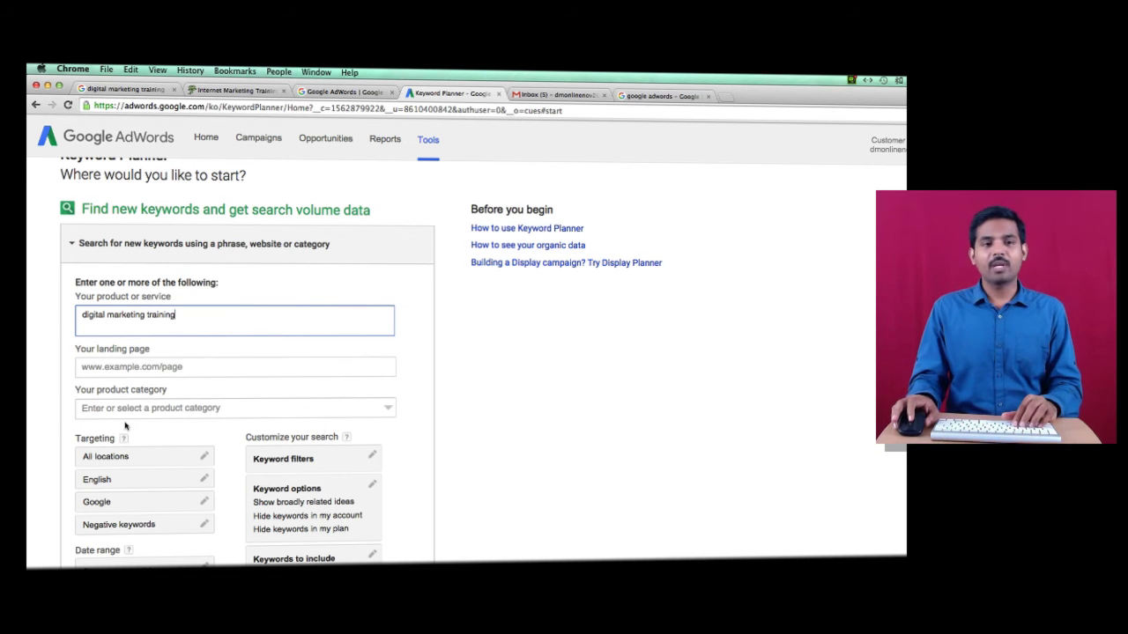
Edit the targeted locations and add the city of Chennai, Tamil Nadu, India
scroll(127, 427, down, 1)
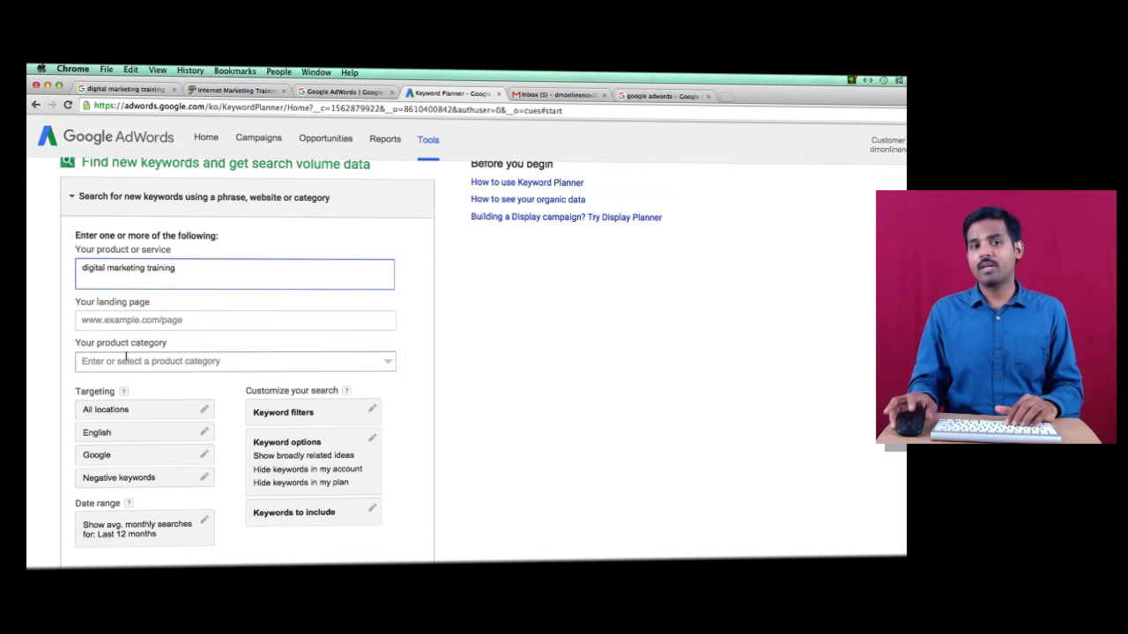
click(100, 413)
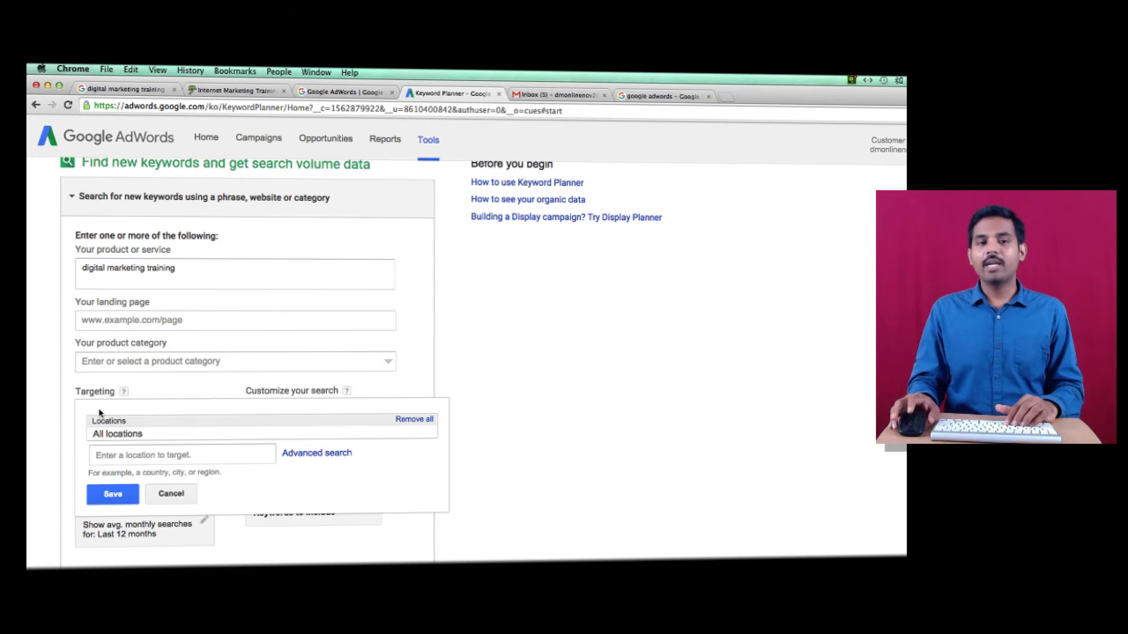
click(141, 452)
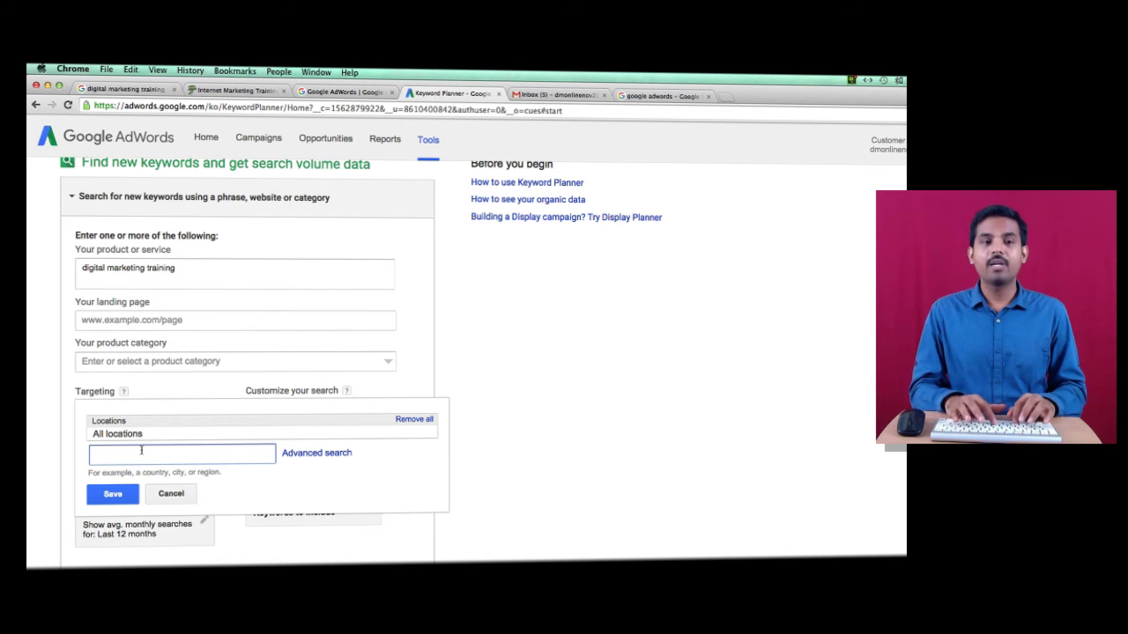
text(chennai)
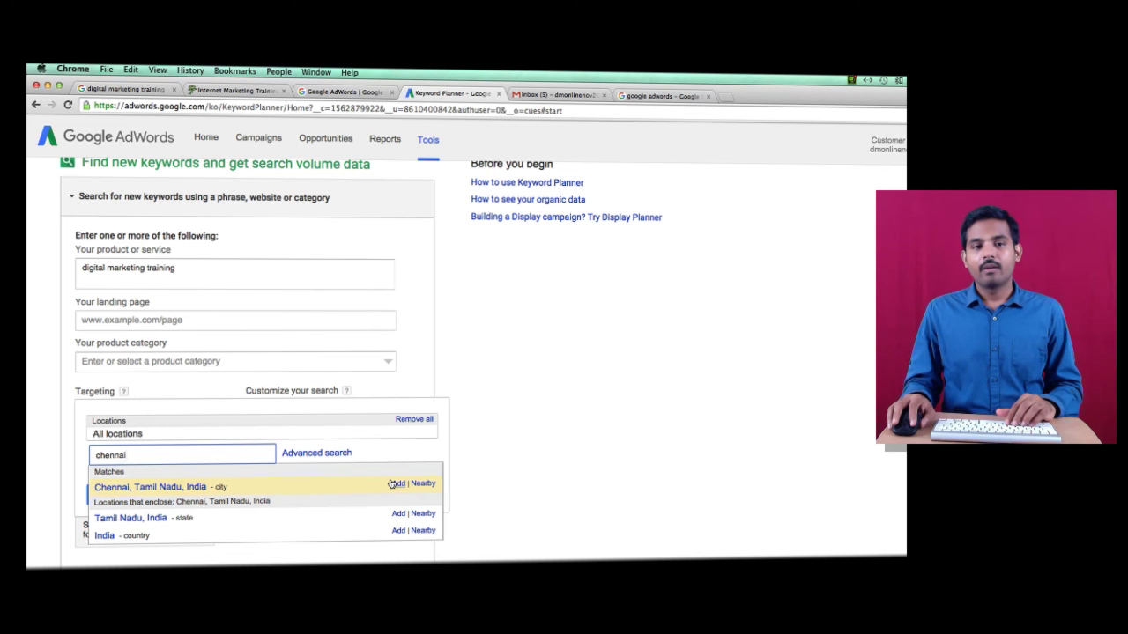
click(395, 484)
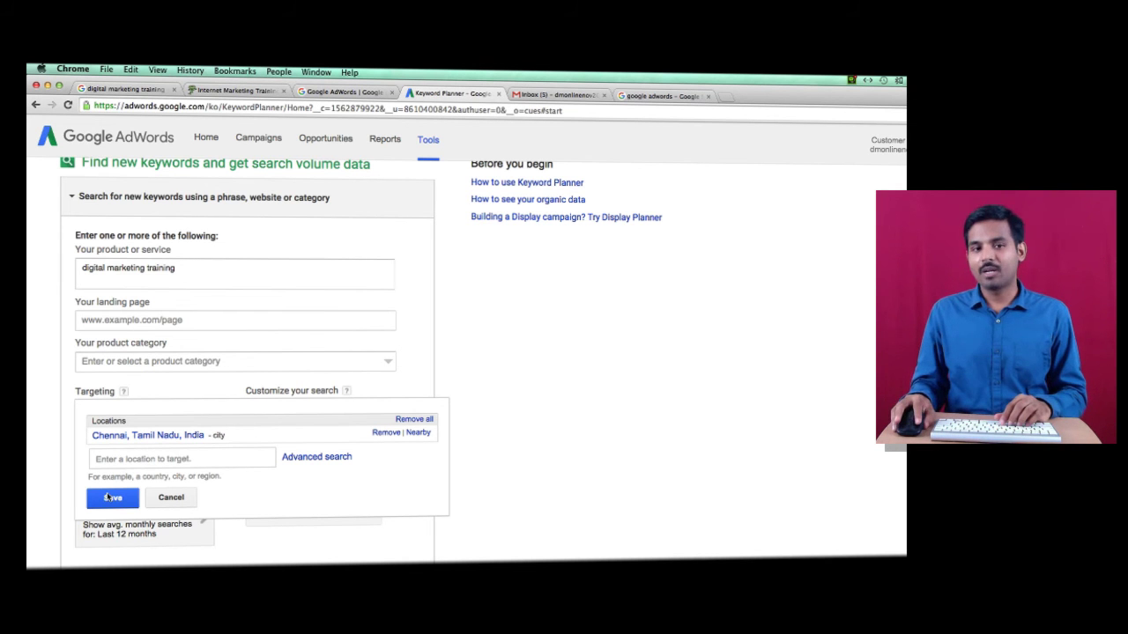
Replace Chennai with the country India as the targeted location and save the targeting
click(386, 433)
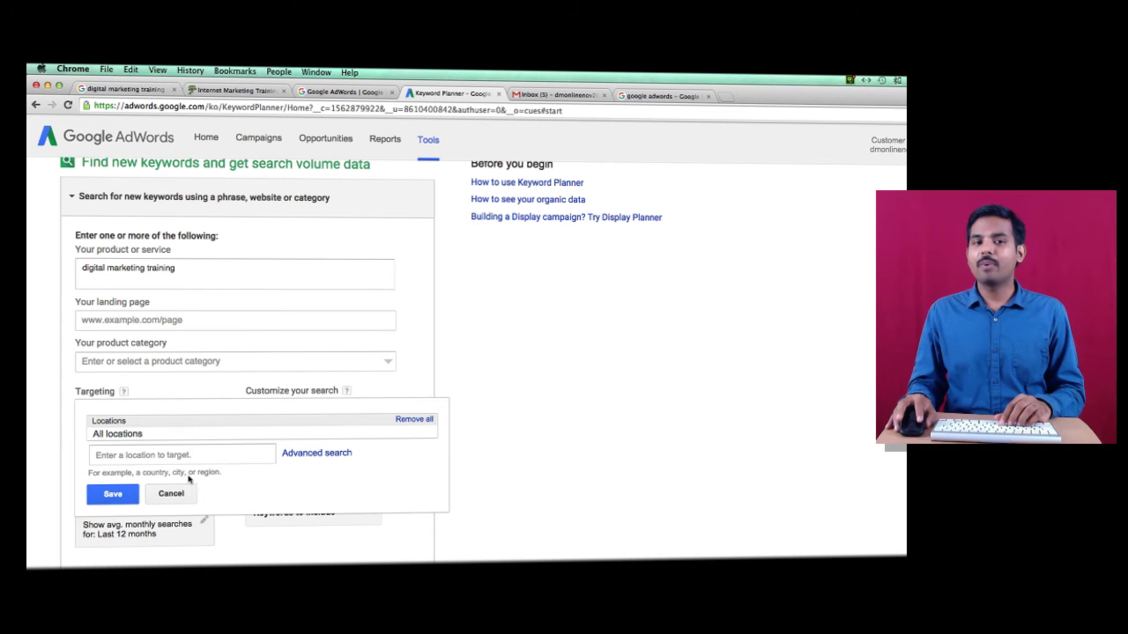
click(146, 454)
text(india)
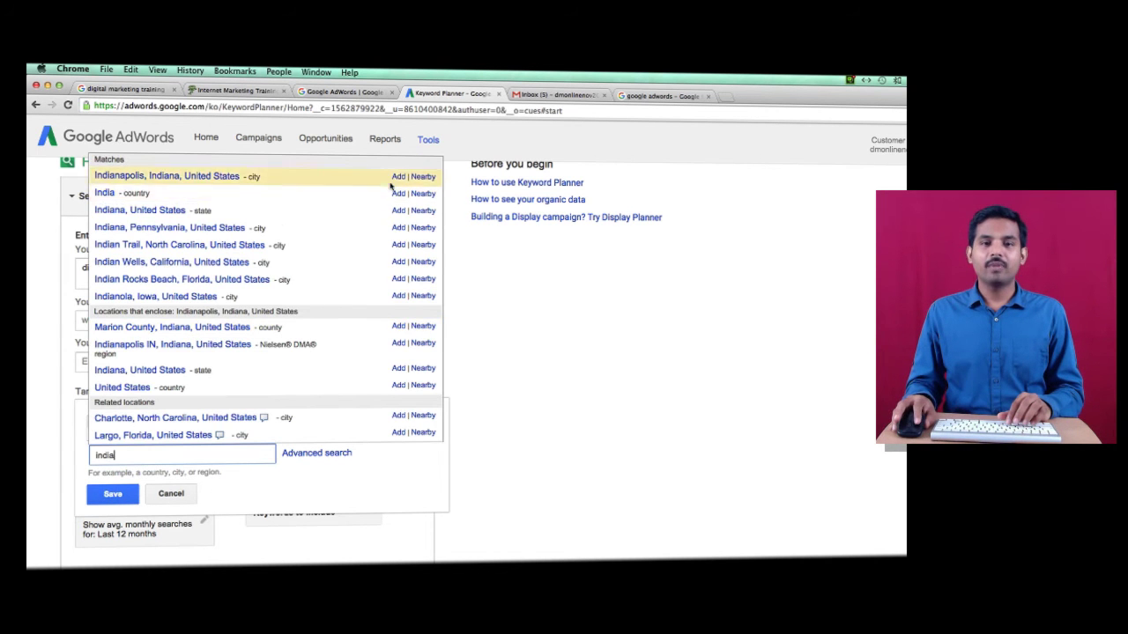
click(132, 192)
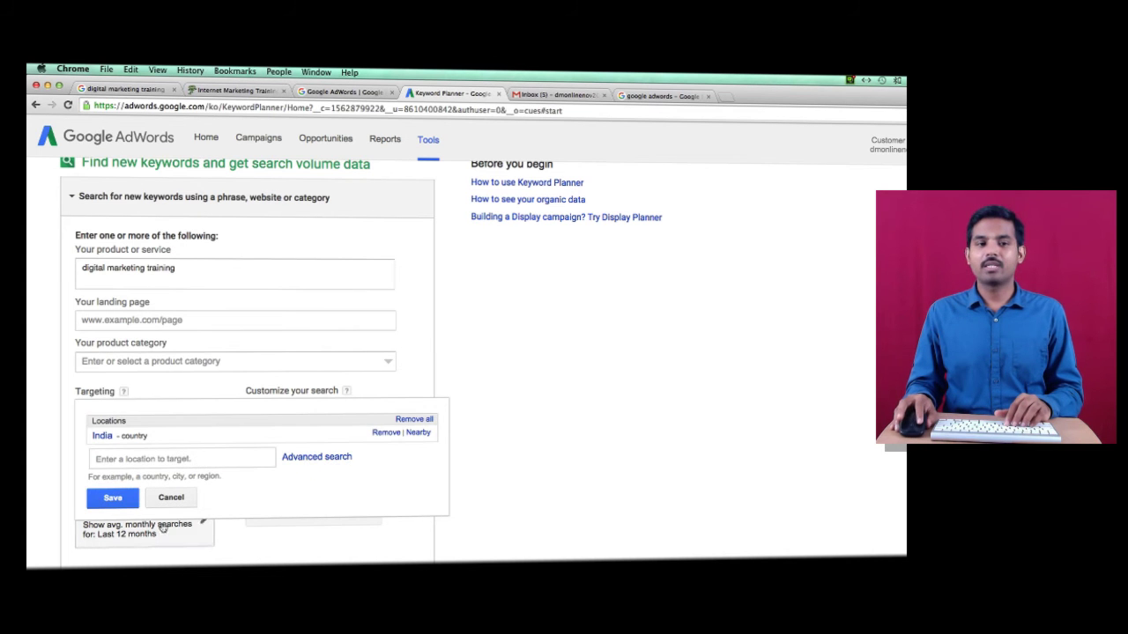
click(119, 499)
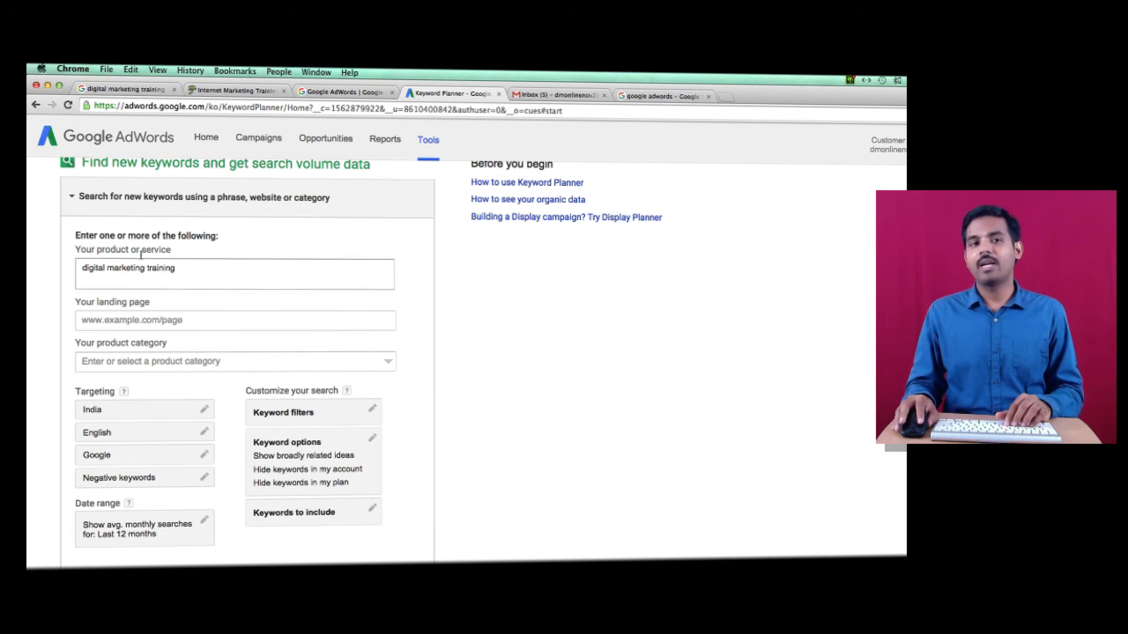
Get ideas for digital marketing training and examine the average monthly searches charted from November 2014 to October 2015
drag(206, 269, 80, 268)
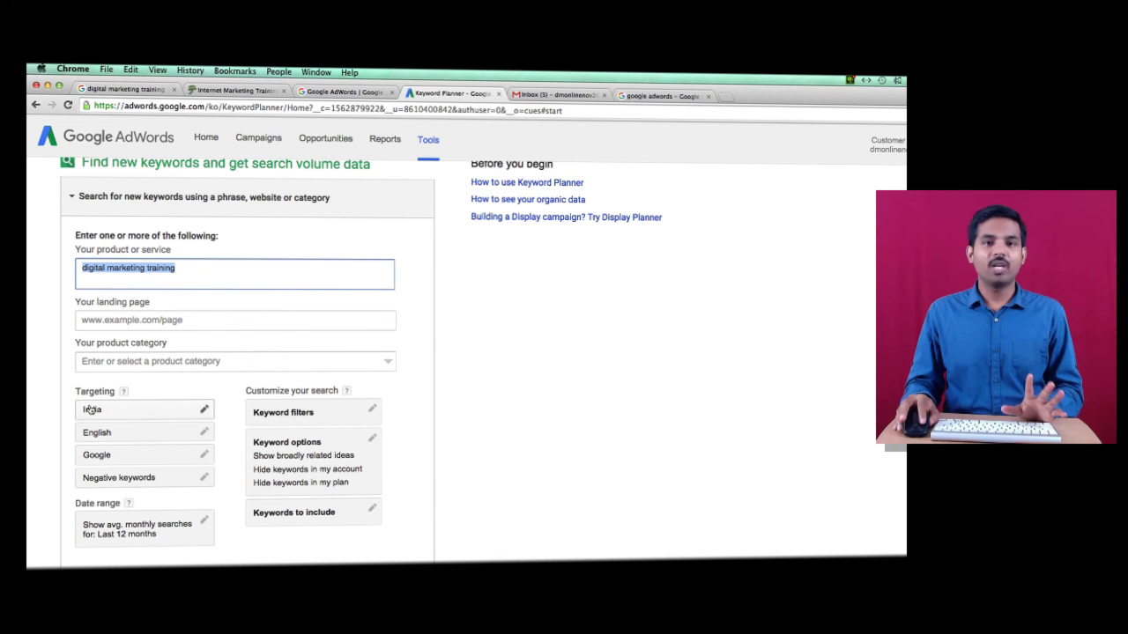
key(Return)
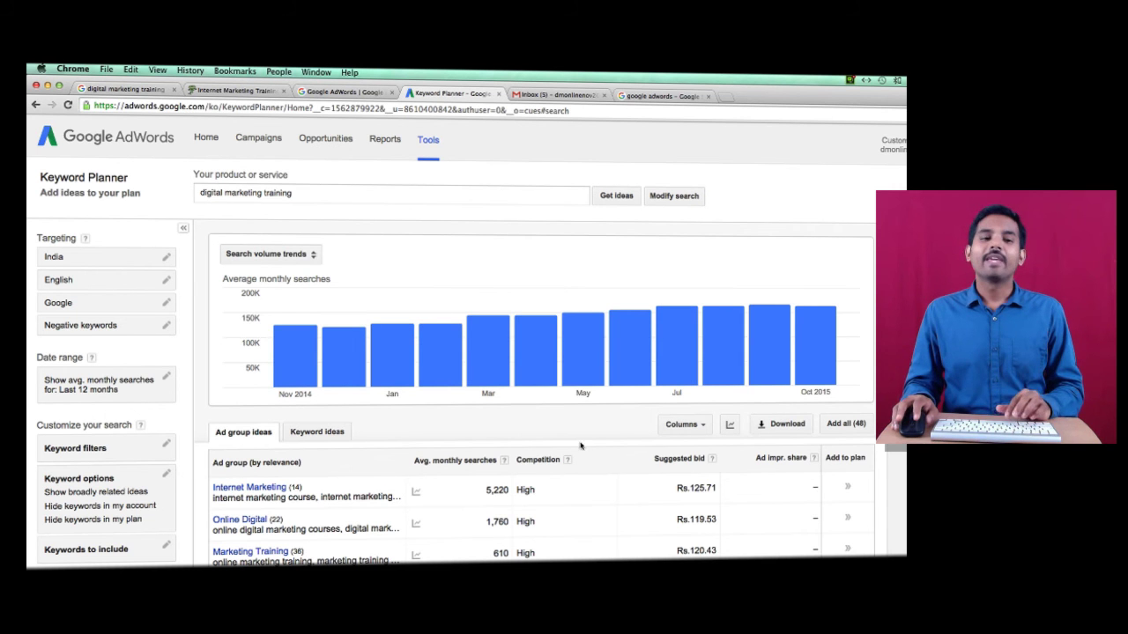
mouse_move(344, 341)
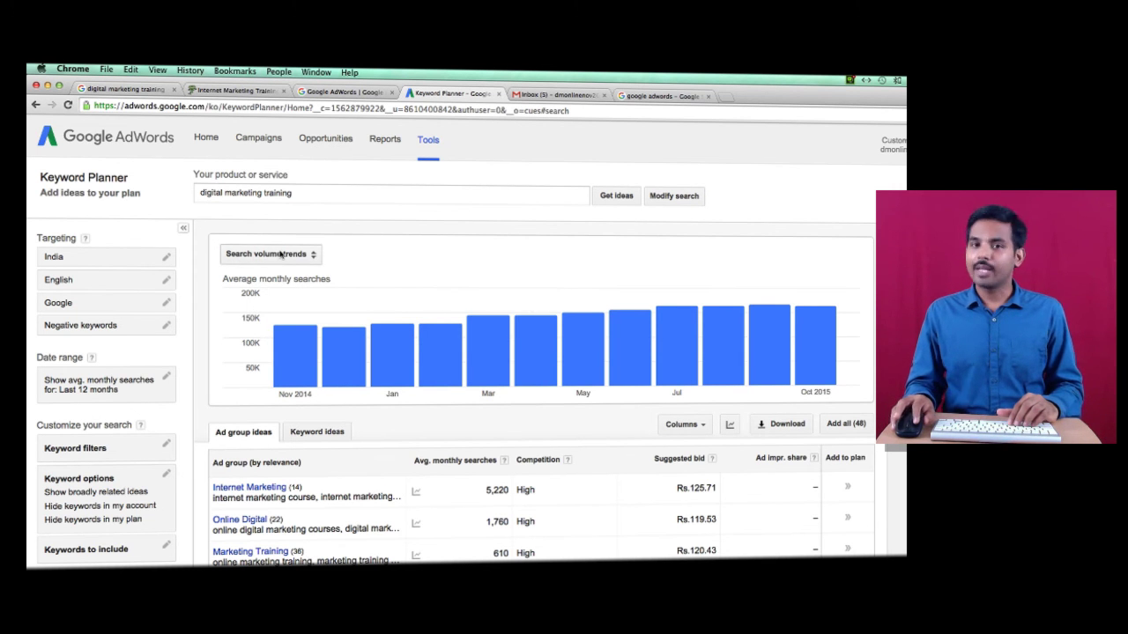
mouse_move(298, 349)
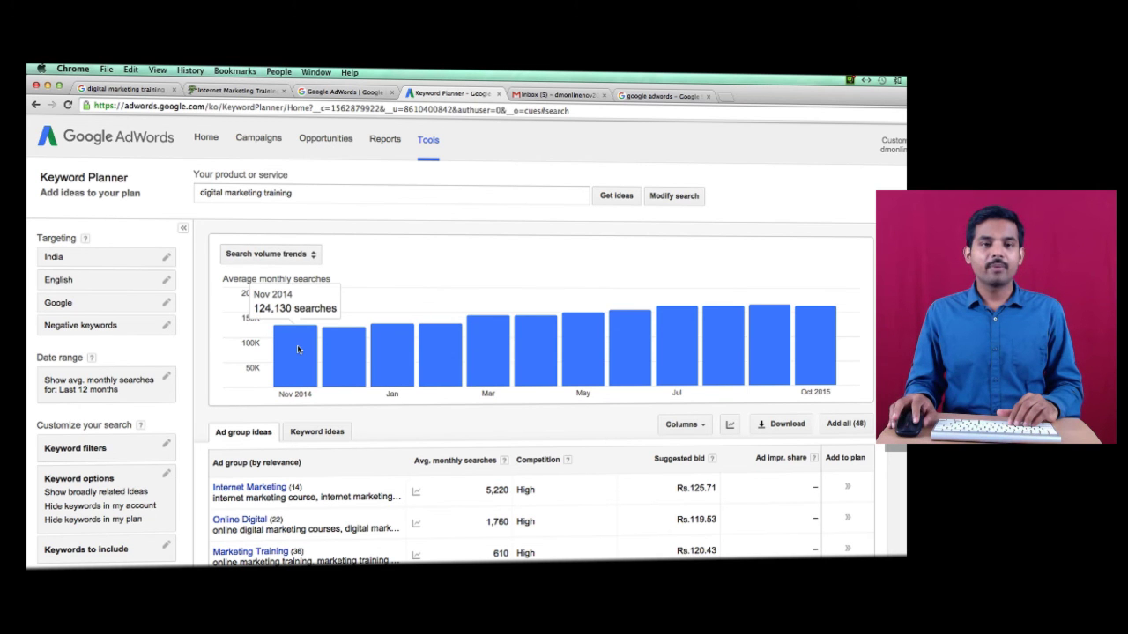
mouse_move(347, 361)
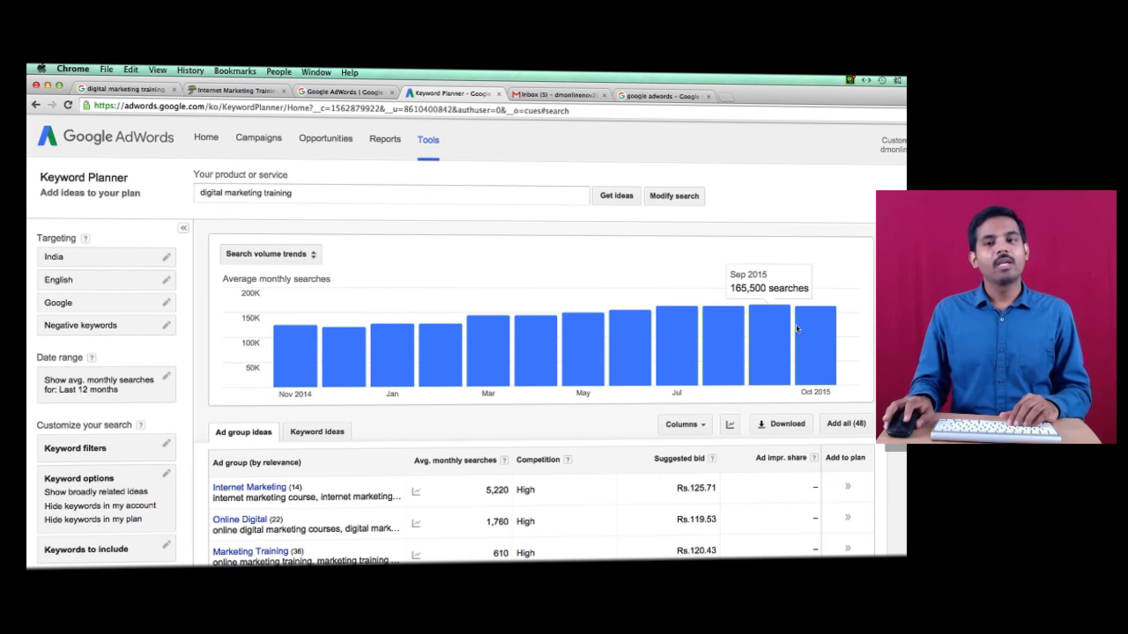
mouse_move(824, 327)
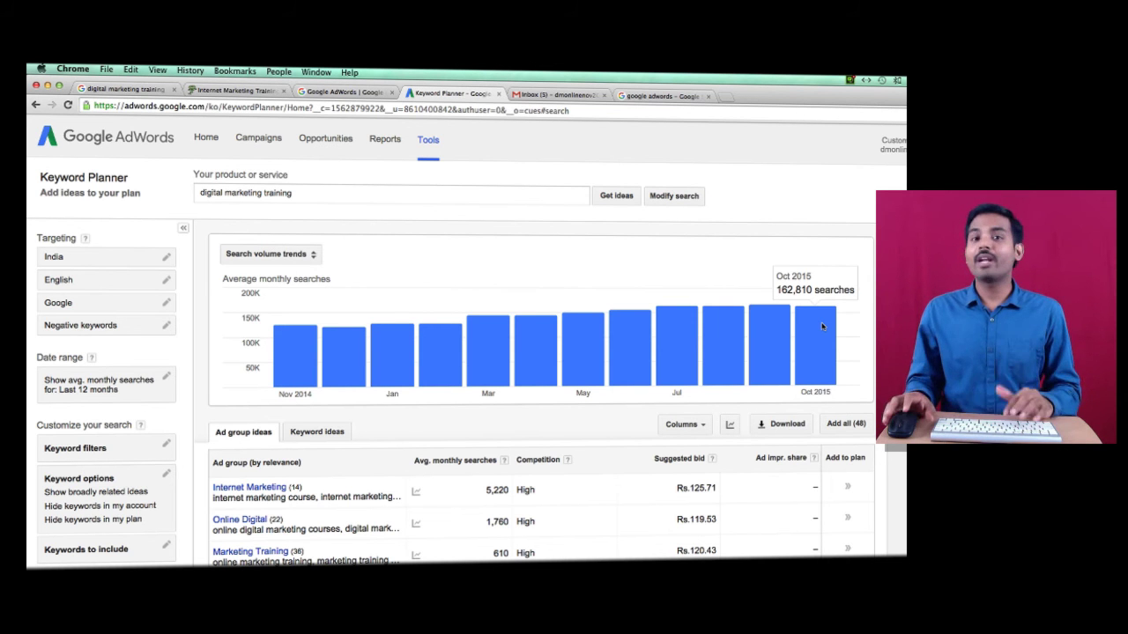
Check Google's search suggestions for digital marketing training and return to Keyword Planner's search volume chart
click(123, 89)
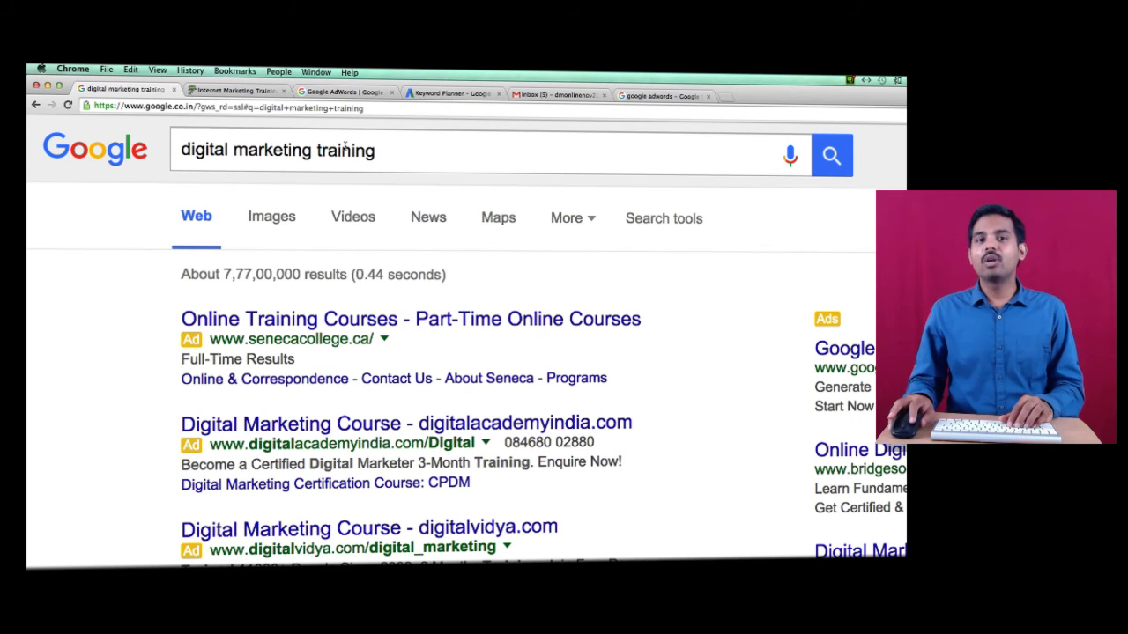
click(384, 150)
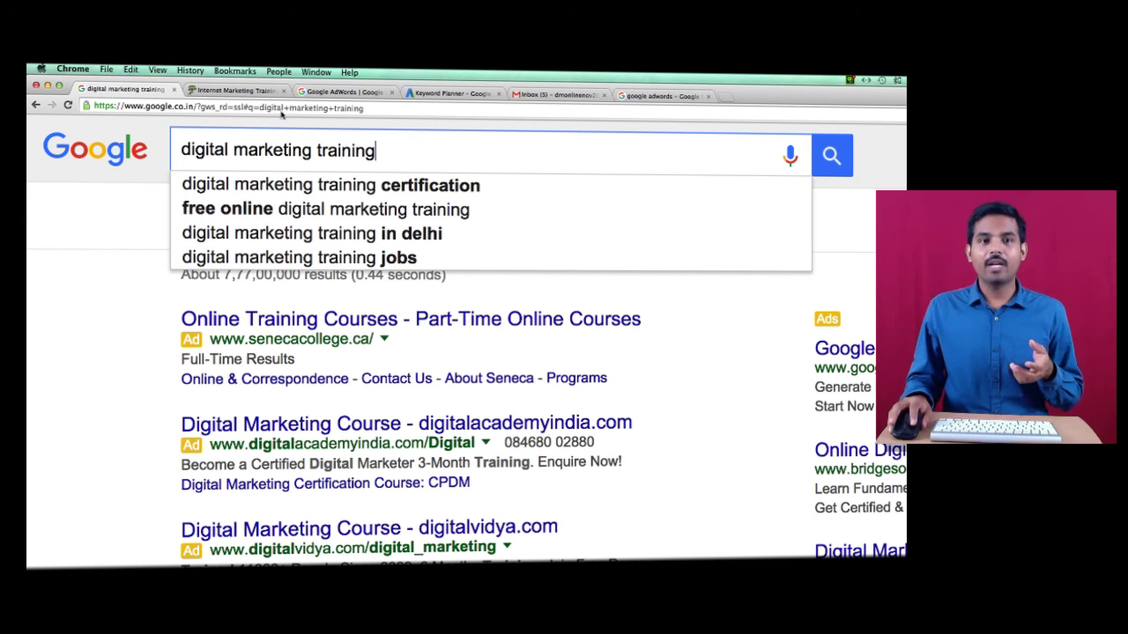
click(454, 94)
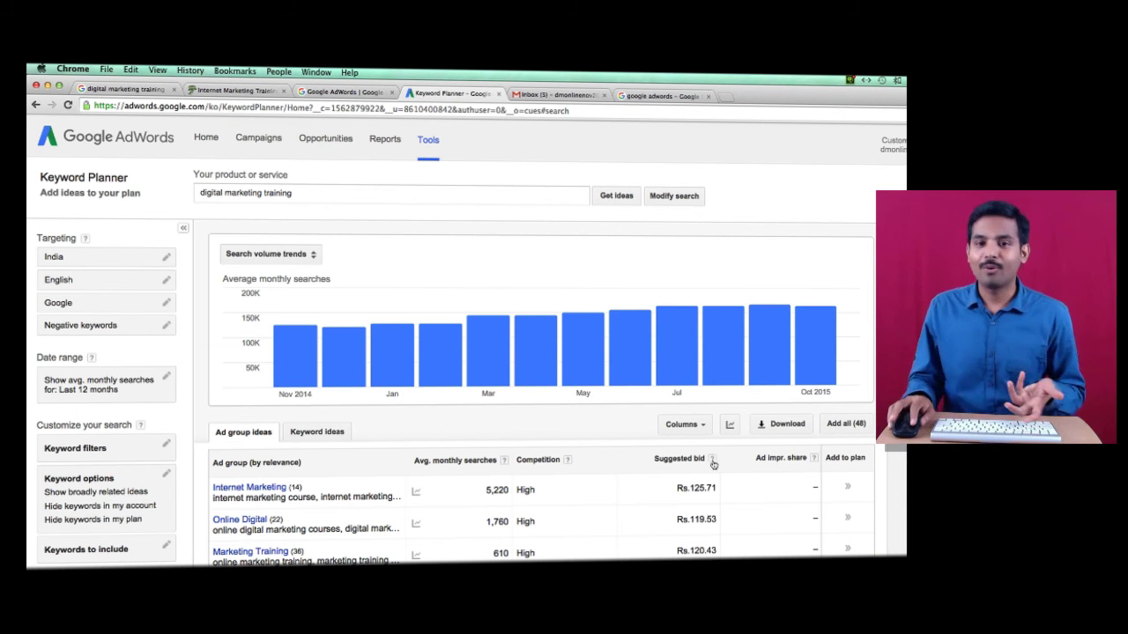
mouse_move(853, 345)
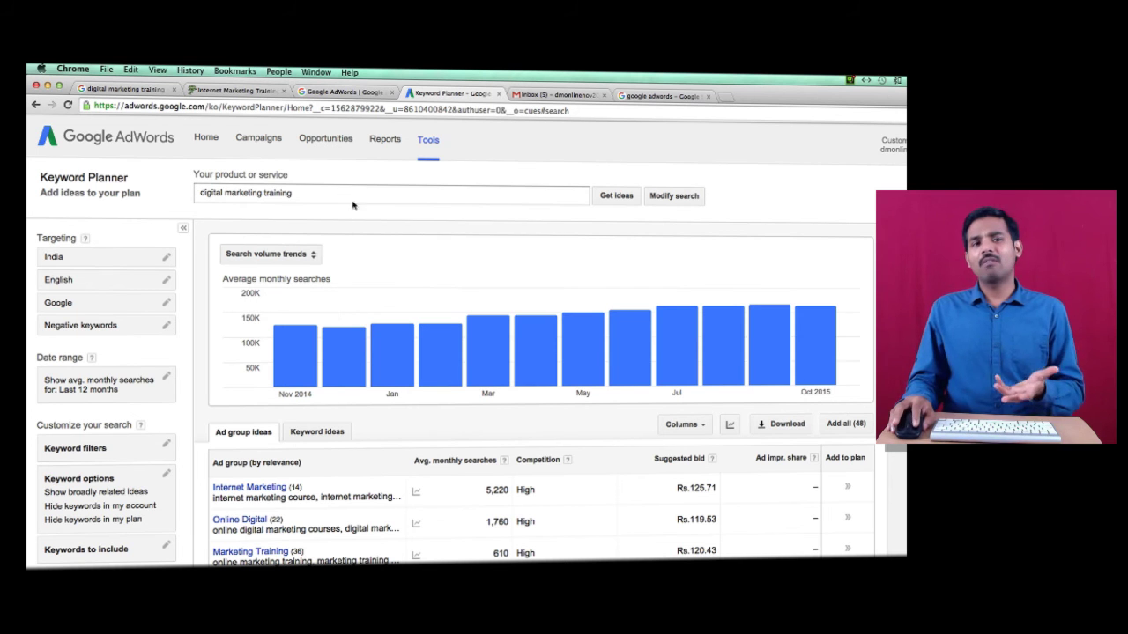
drag(324, 189, 195, 187)
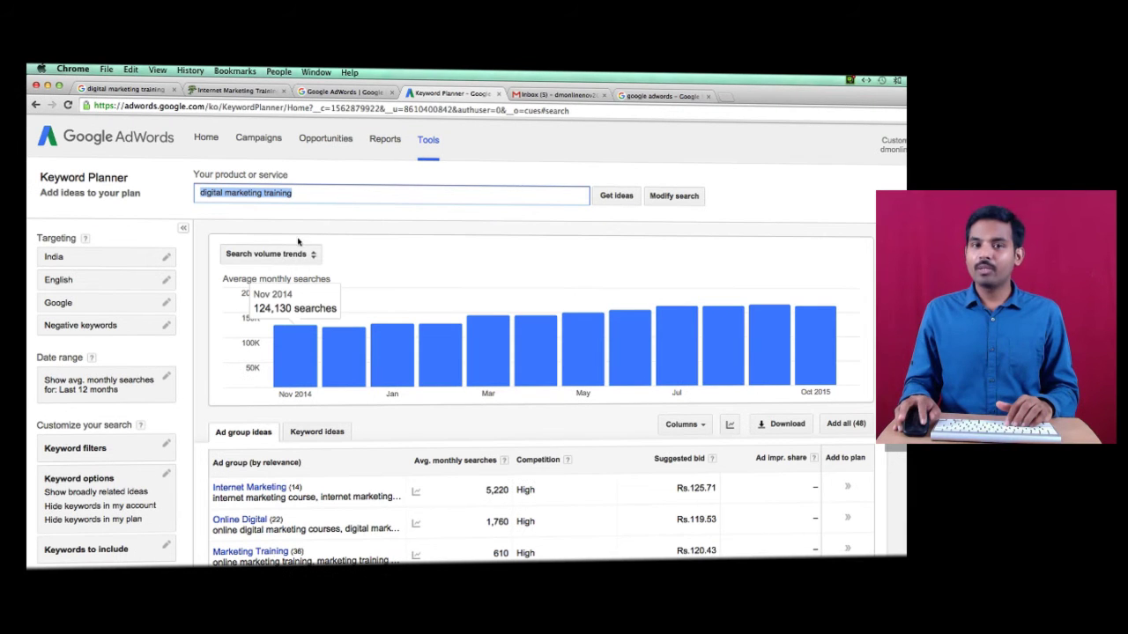
mouse_move(439, 354)
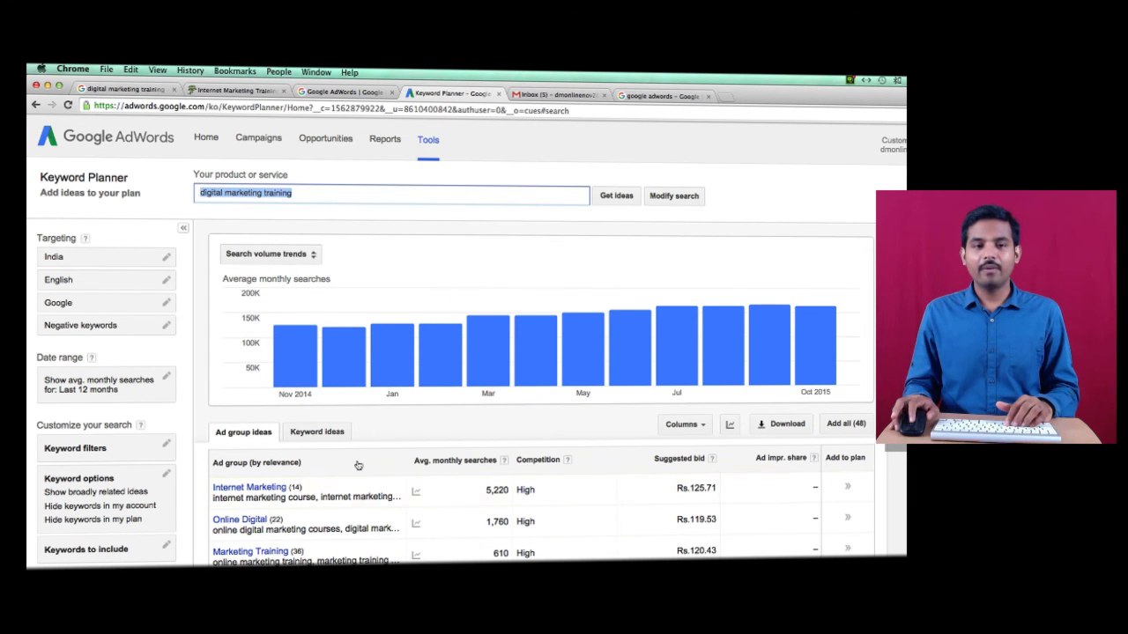
Compare the average monthly searches, competition and suggested bids of the ad group ideas, including Internet Marketing and Certificate In Digital
scroll(357, 493, down, 3)
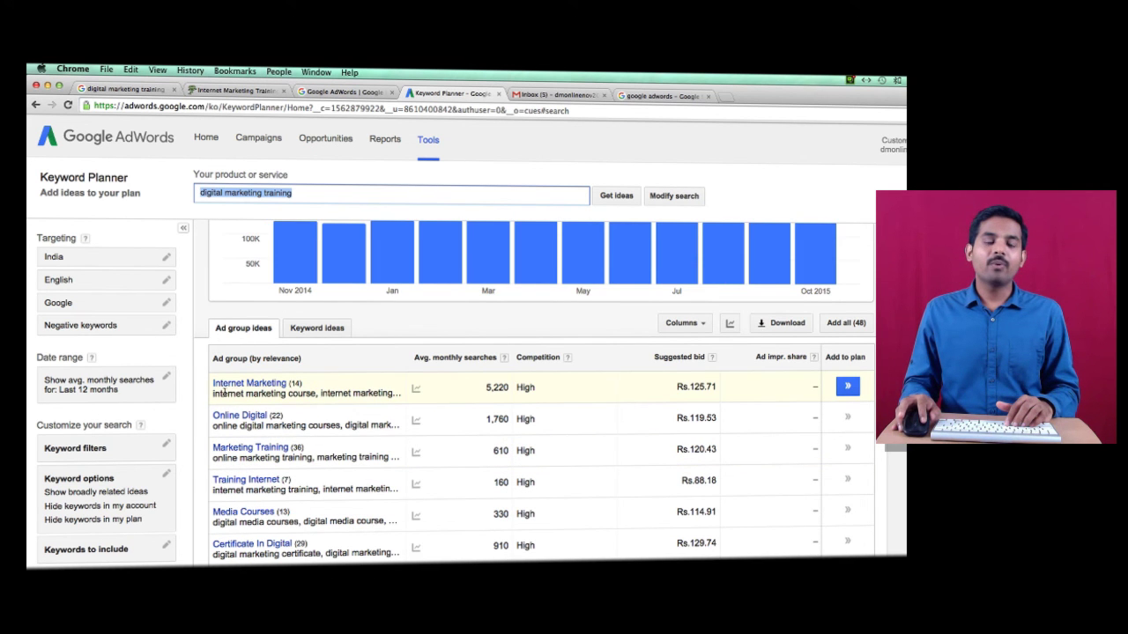
drag(212, 391, 288, 394)
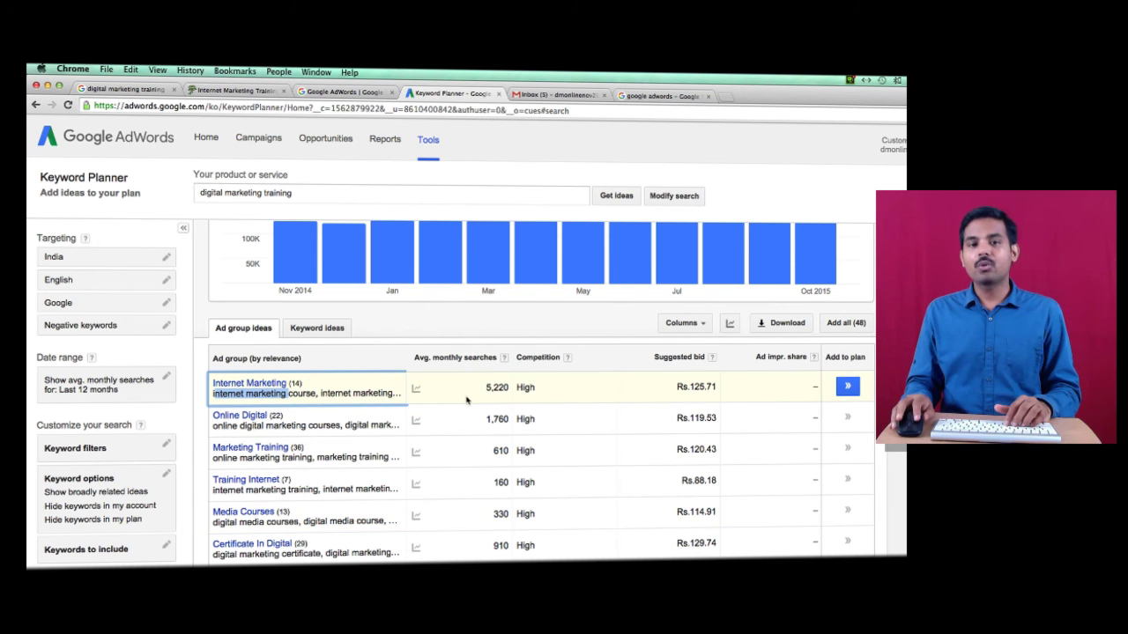
drag(489, 384, 505, 382)
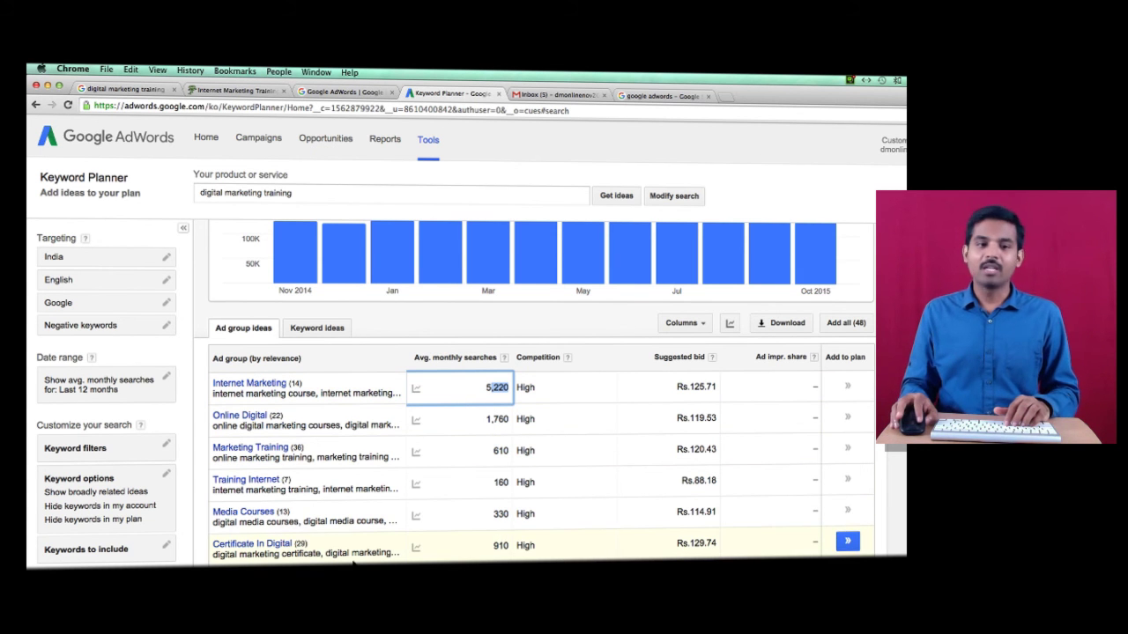
drag(490, 543, 517, 541)
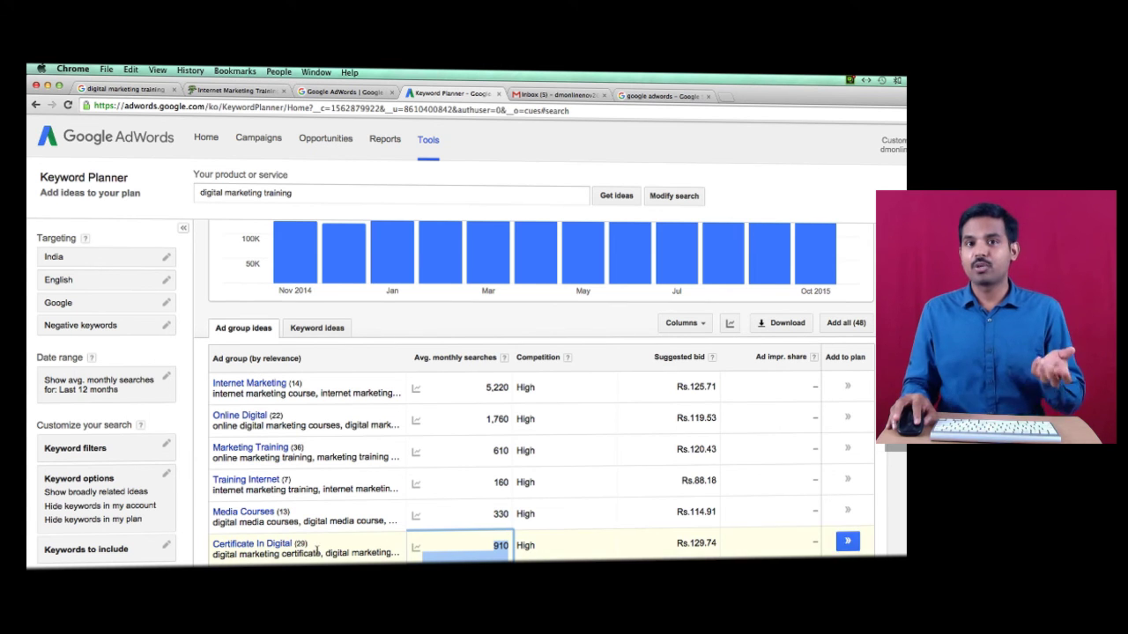
mouse_move(588, 384)
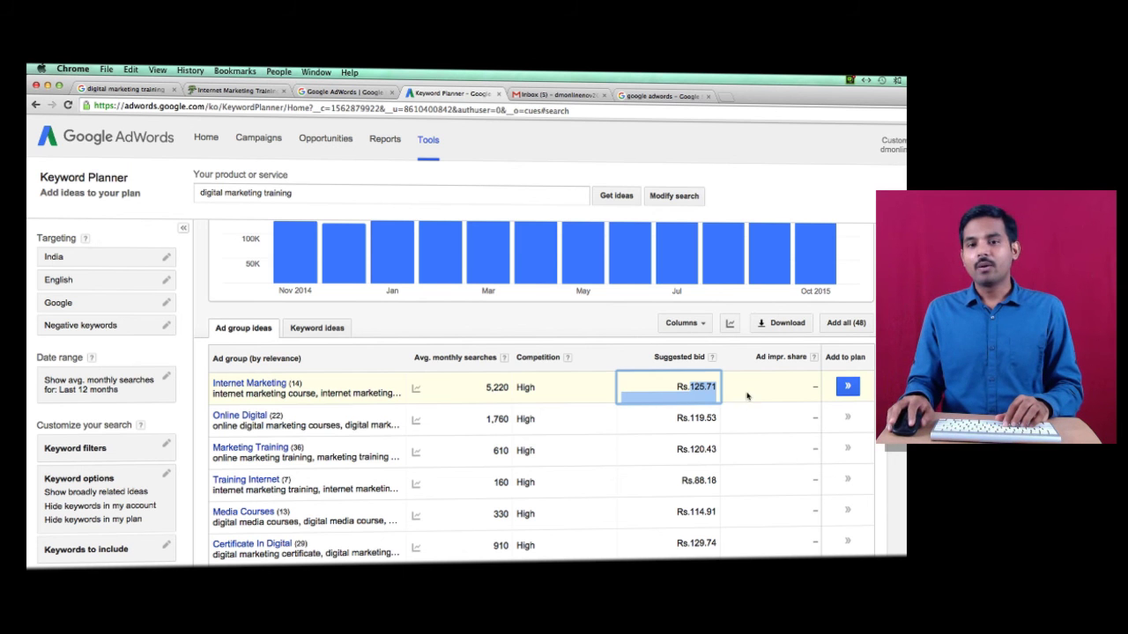
key(Tab)
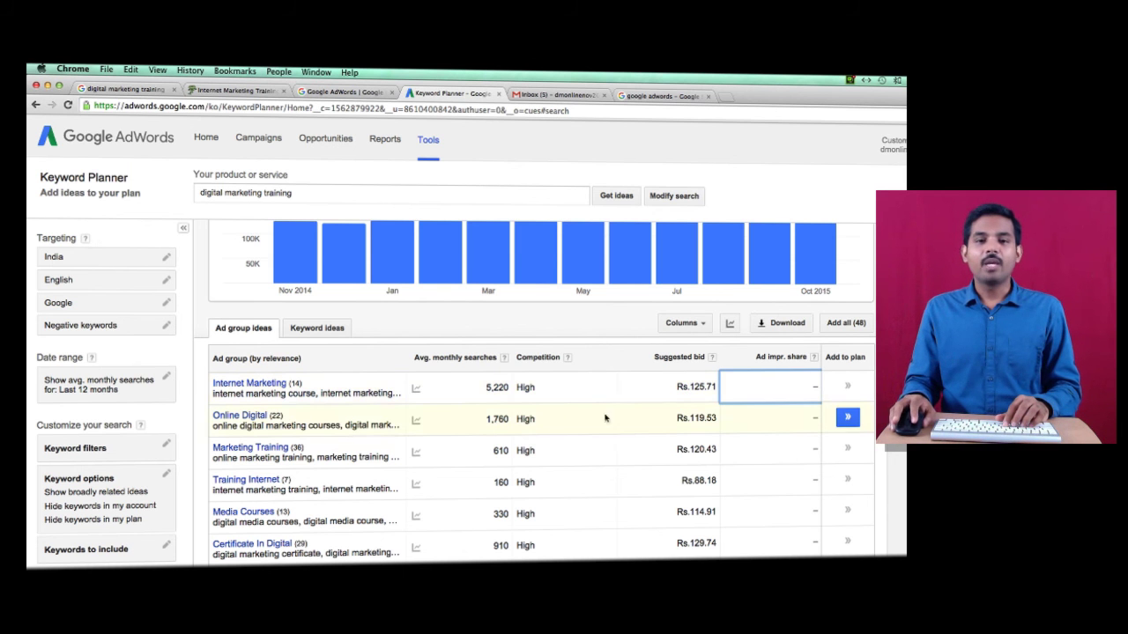
Review the keywords inside the Internet Marketing ad group and return to the ad group ideas
click(225, 384)
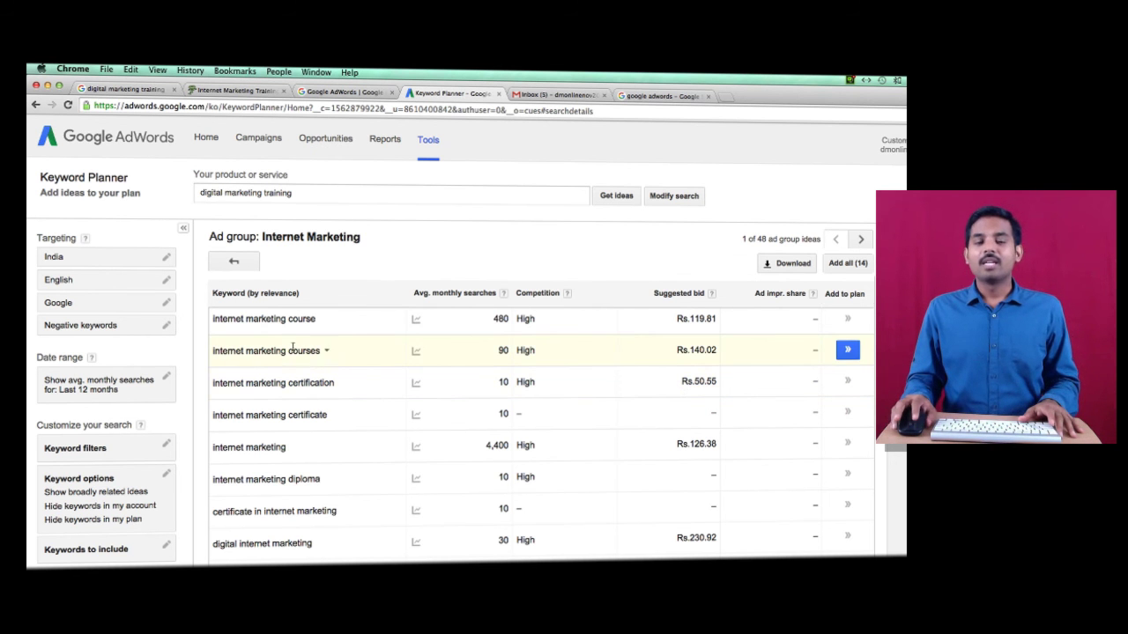
click(234, 262)
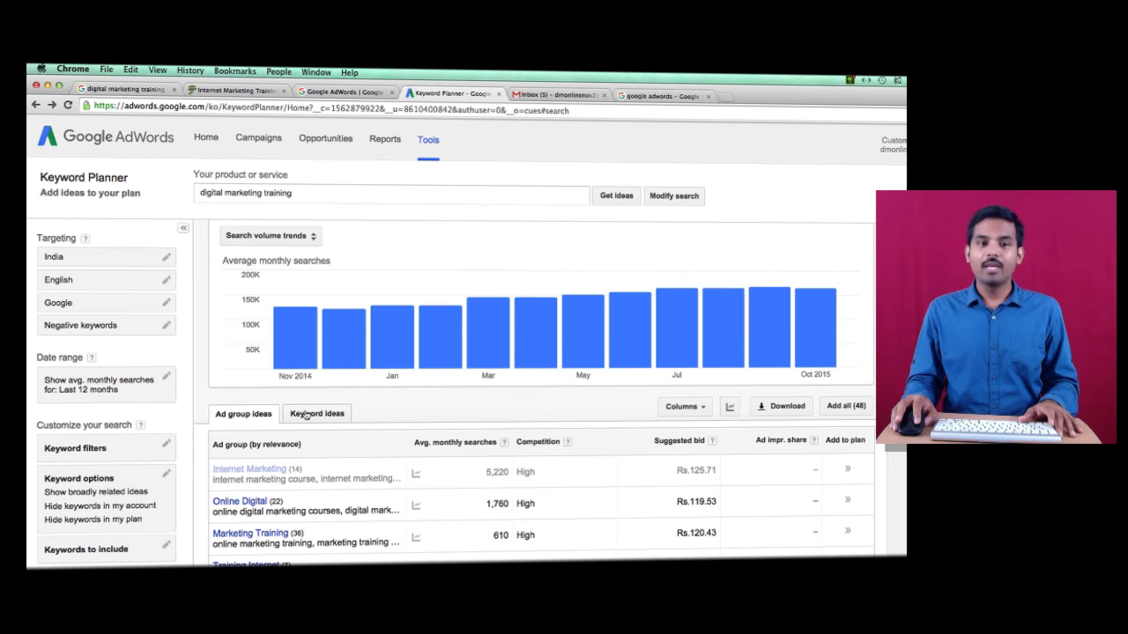
Switch to the individual keyword ideas for digital marketing training and skim the related keywords, returning to the start of the list
click(305, 414)
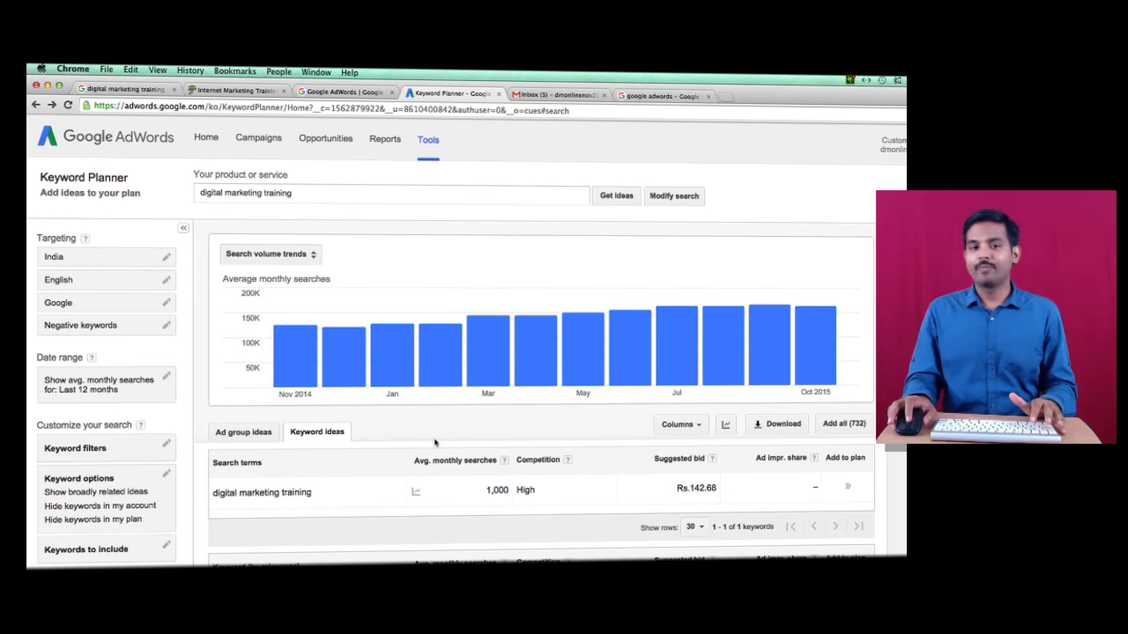
scroll(432, 445, down, 5)
scroll(429, 454, down, 10)
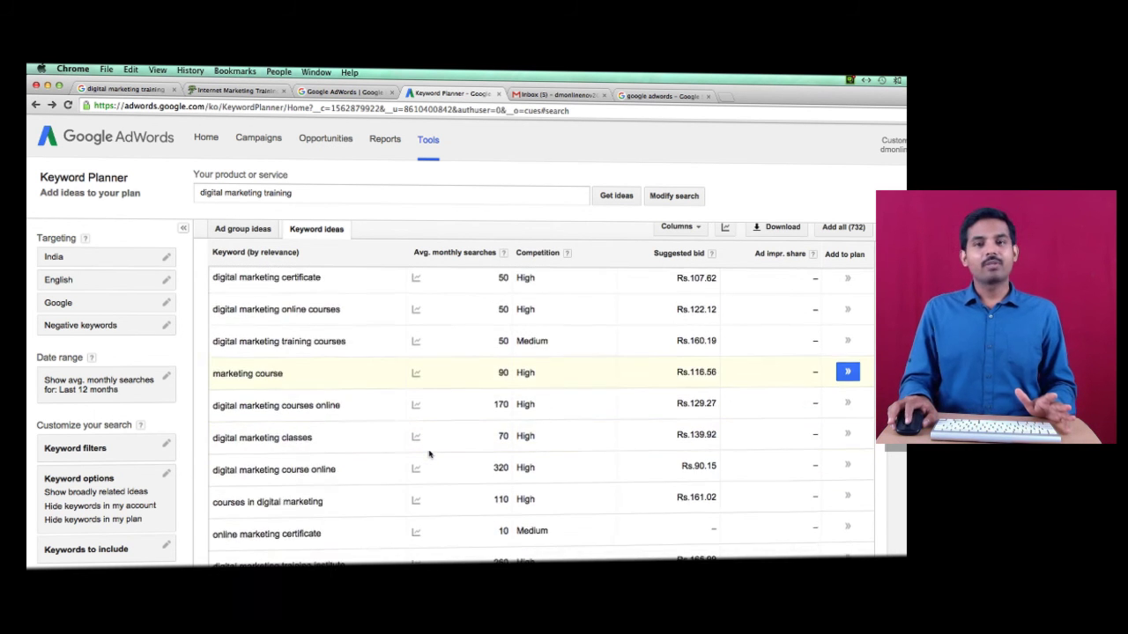
scroll(430, 454, up, 5)
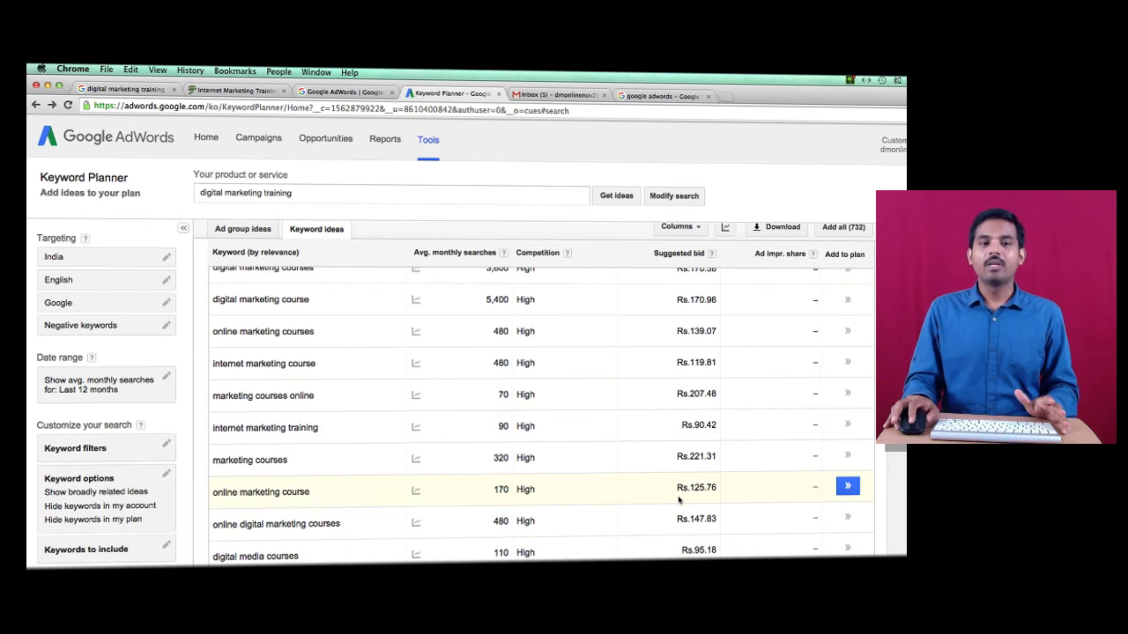
scroll(678, 502, up, 5)
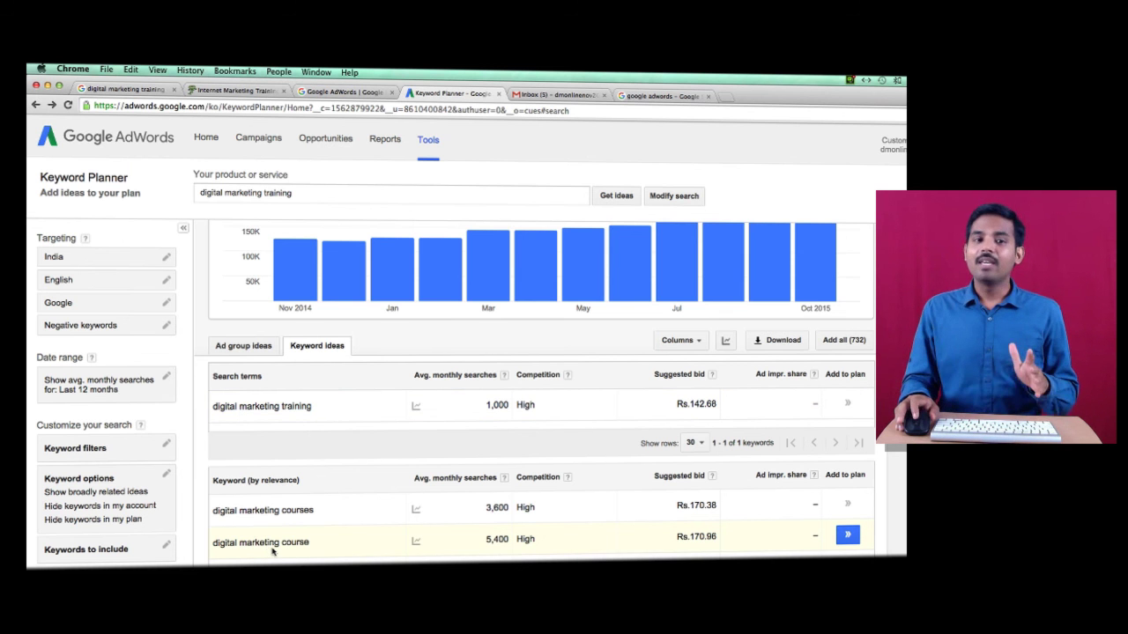
Compare the average monthly searches, competition and suggested bids of the keyword ideas from digital marketing courses to online marketing training
scroll(269, 551, down, 1)
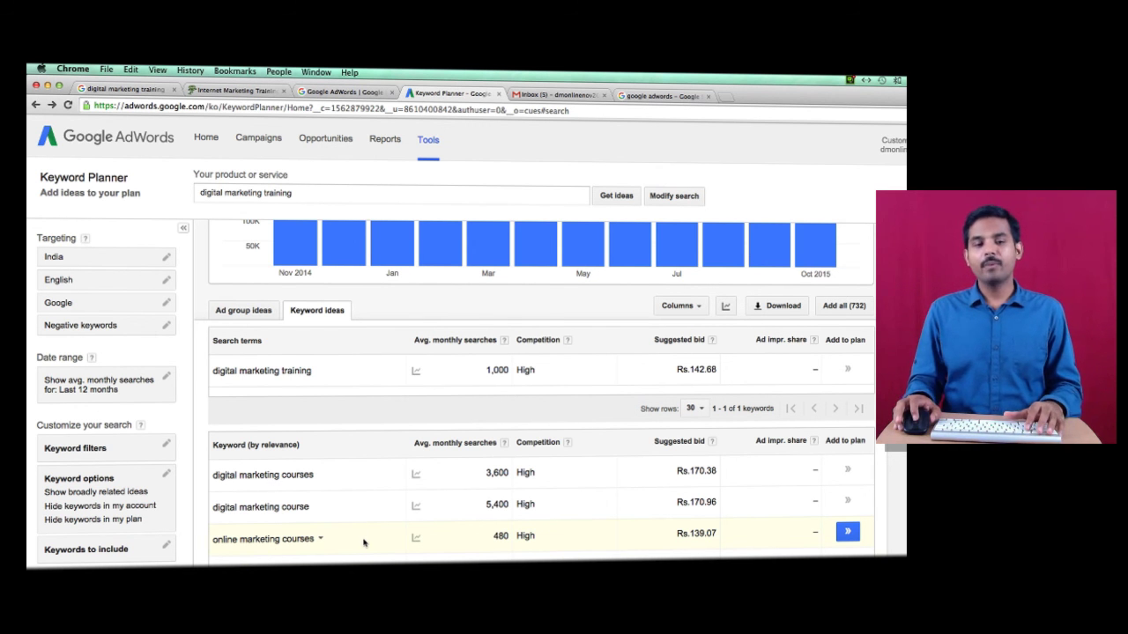
scroll(363, 543, down, 1)
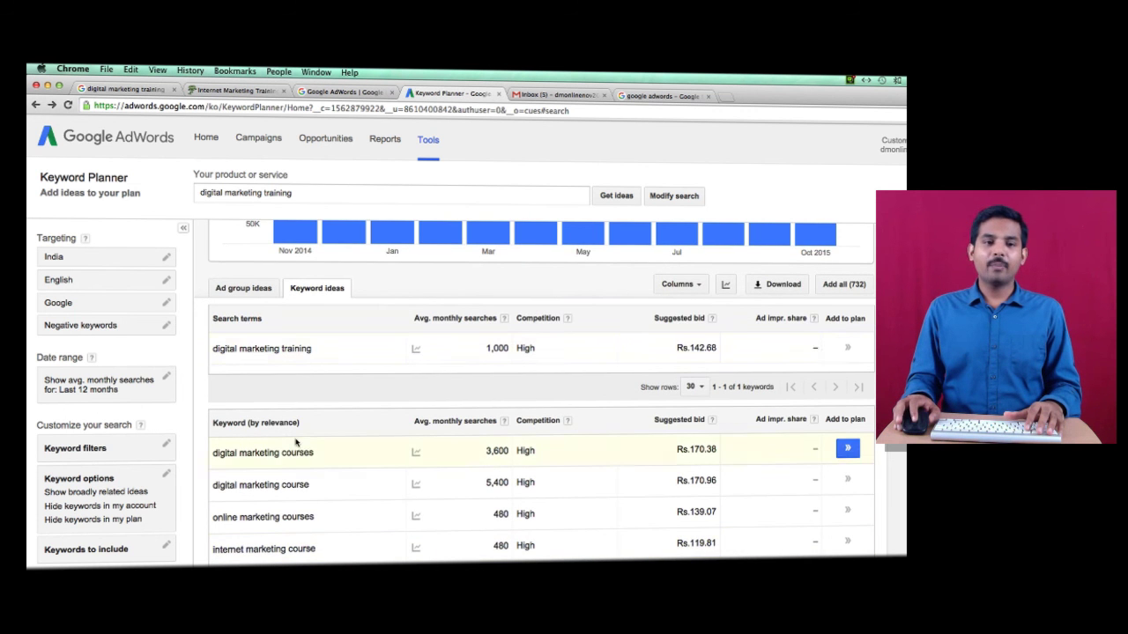
scroll(296, 442, down, 5)
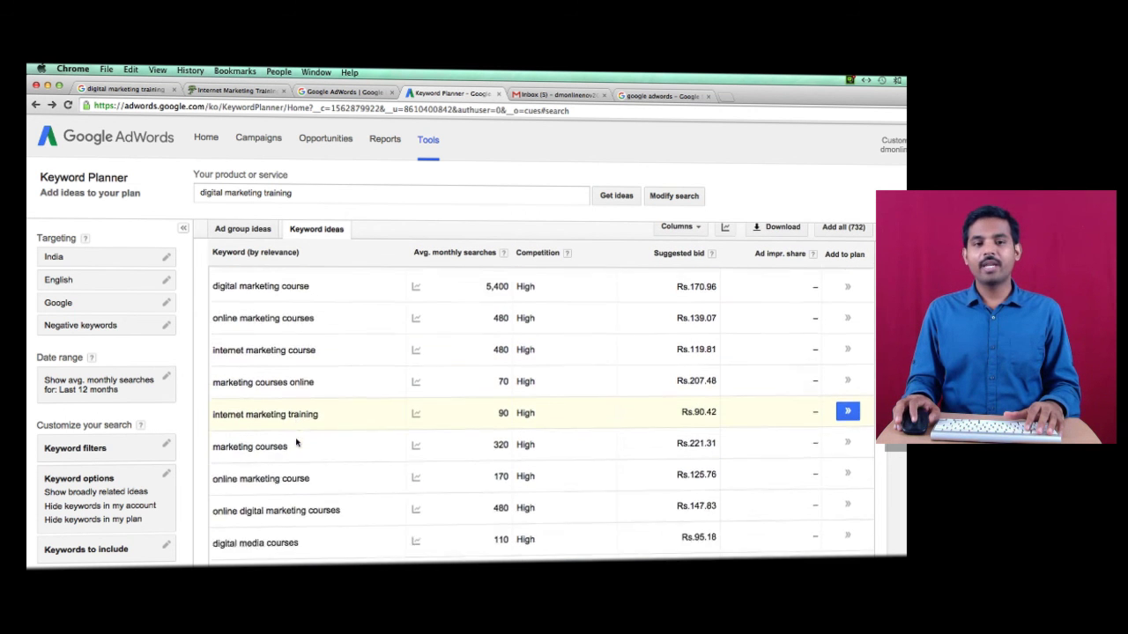
scroll(296, 442, down, 2)
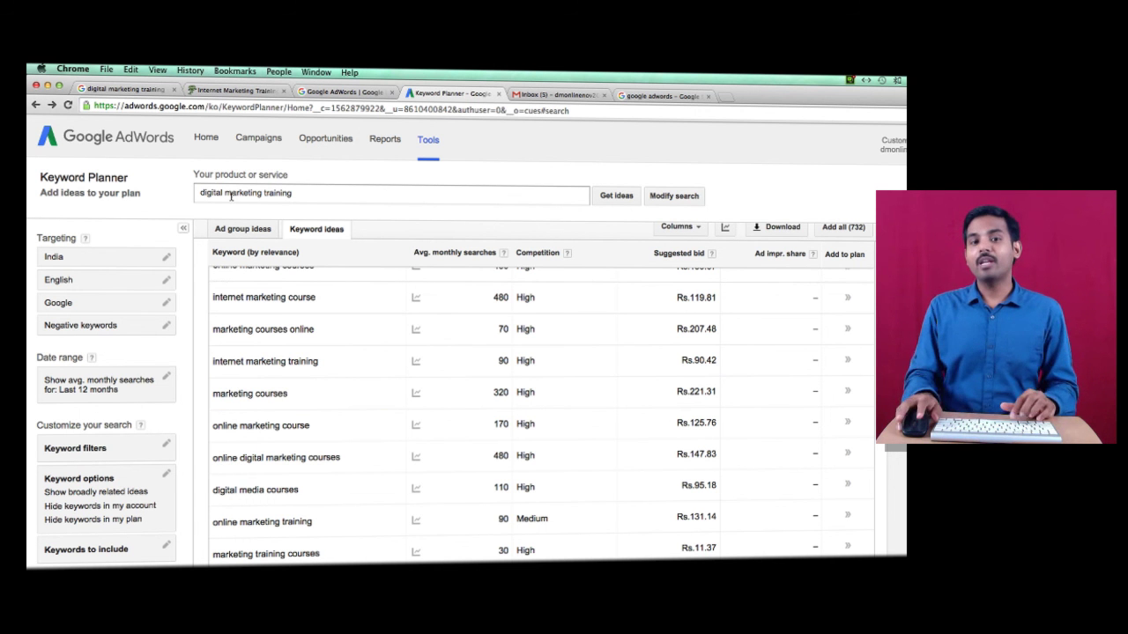
scroll(264, 300, down, 1)
Examine the keyword online digital marketing courses and highlight its suggested bid
mouse_move(416, 428)
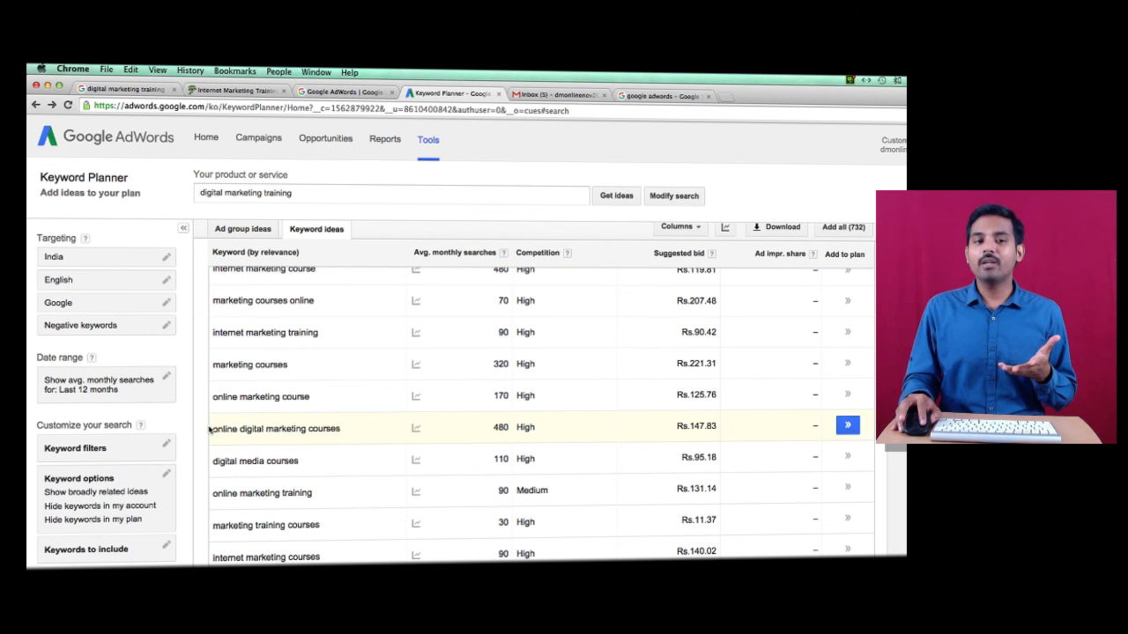
drag(213, 428, 341, 427)
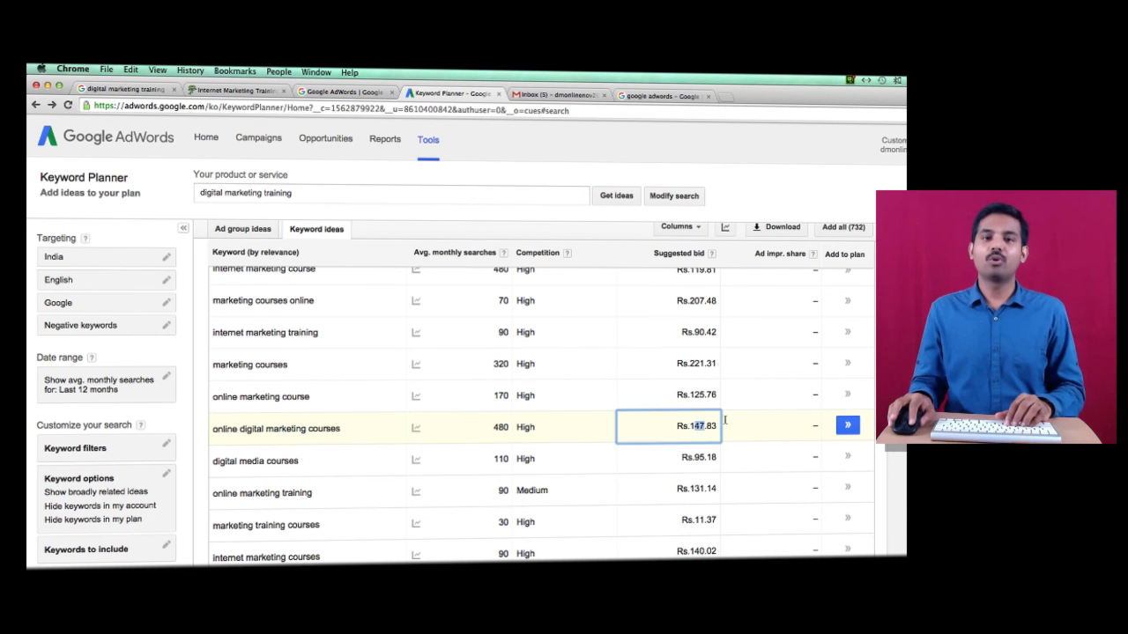
drag(697, 424, 737, 420)
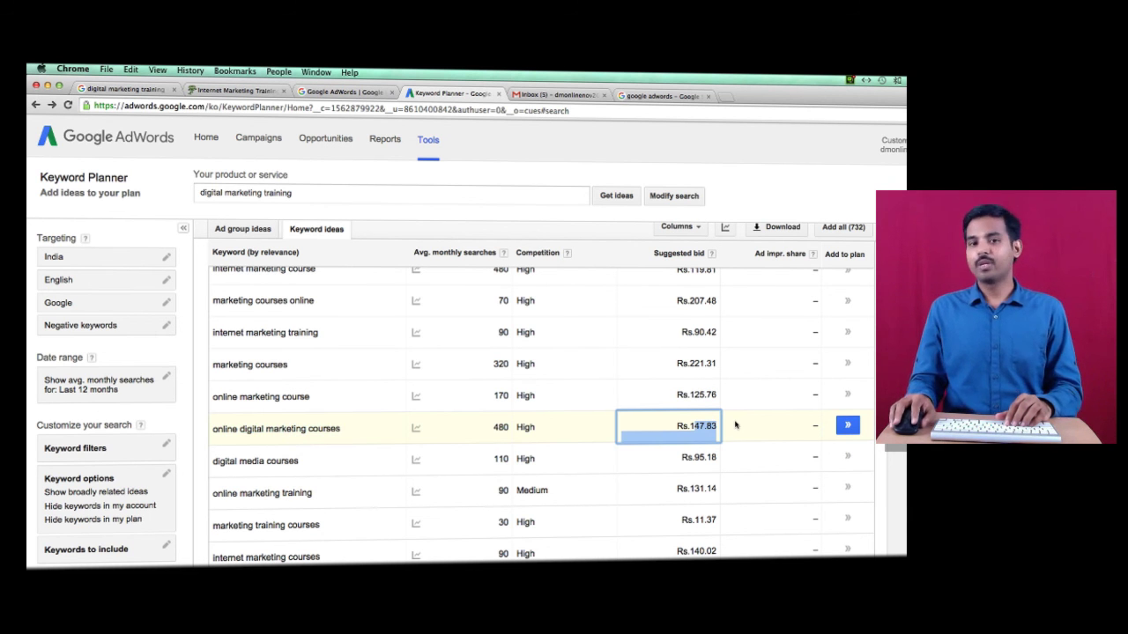